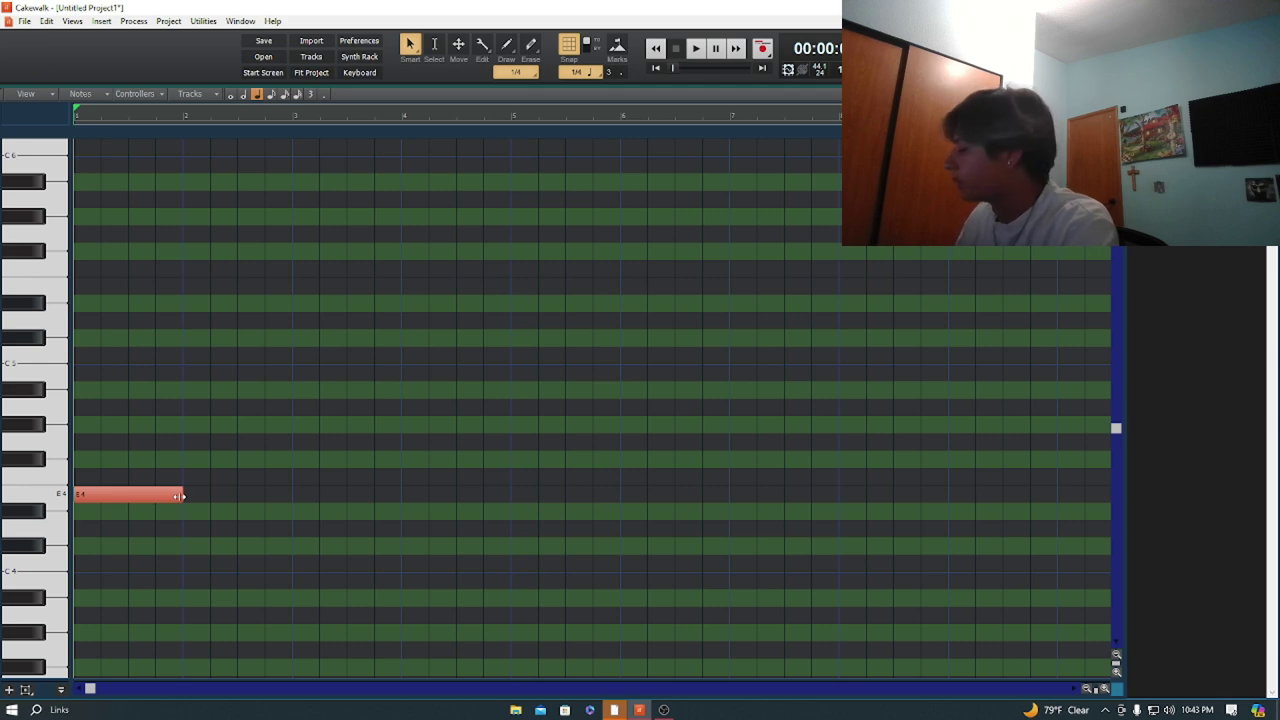
Move the E4 note down to B3 and add full-measure G3 and E3 notes beneath it in measure 1.
drag(134, 495, 129, 588)
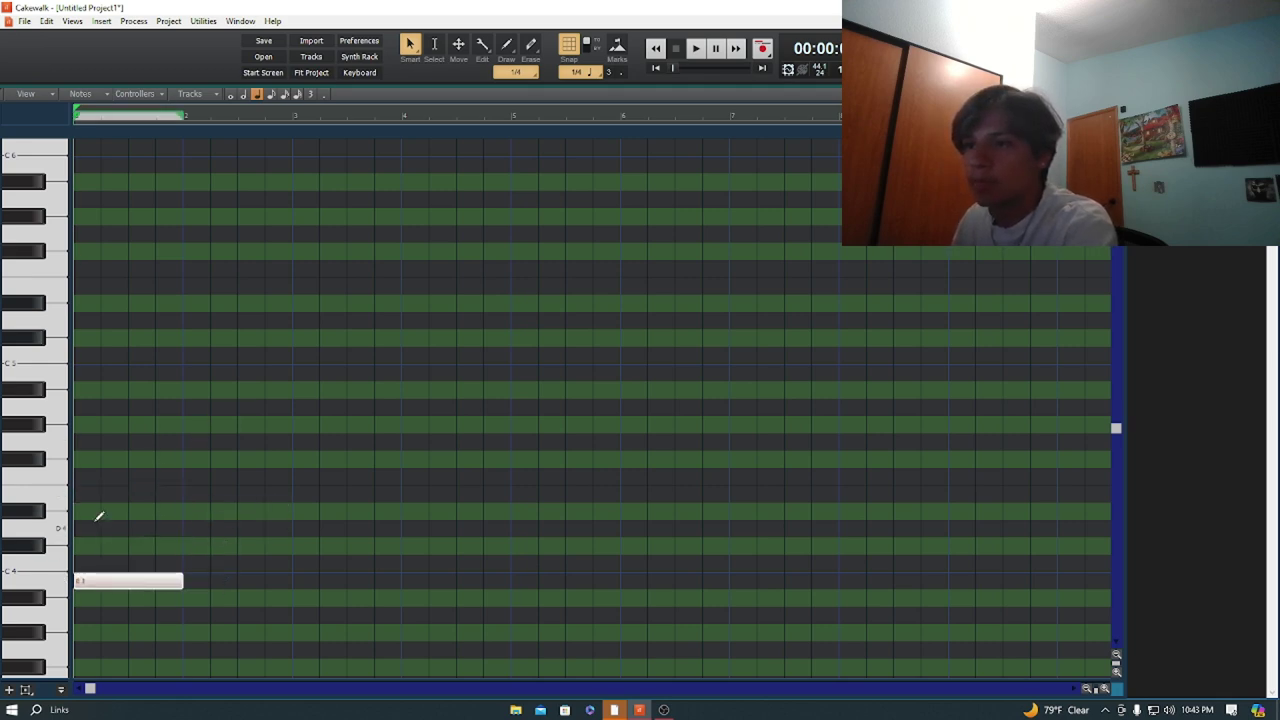
scroll(94, 560, down, 4)
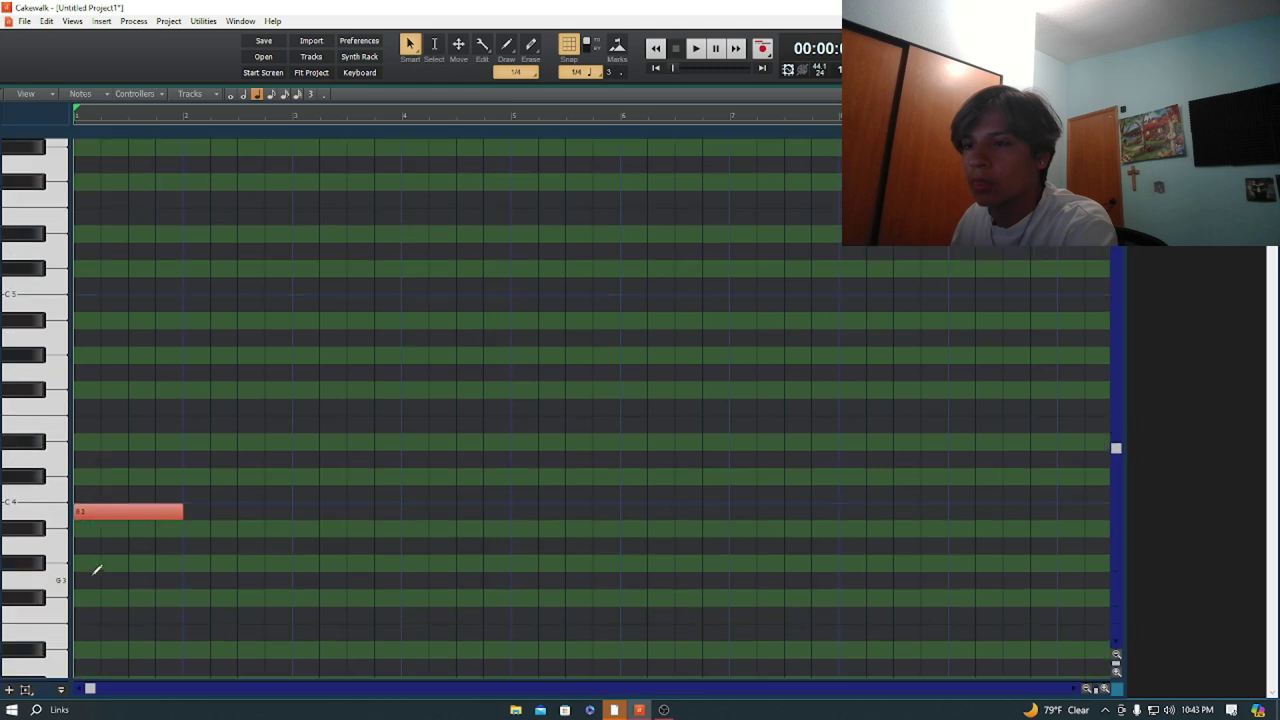
click(86, 580)
scroll(86, 590, down, 1)
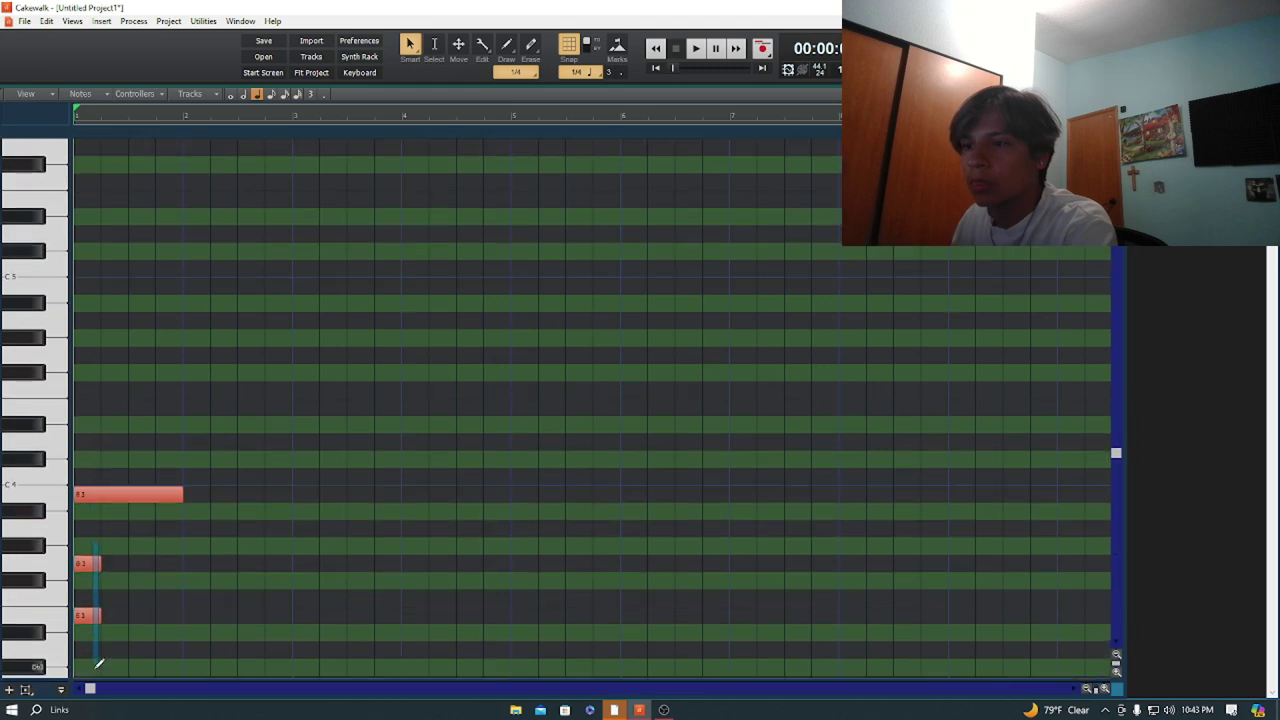
drag(97, 614, 185, 619)
scroll(185, 612, down, 5)
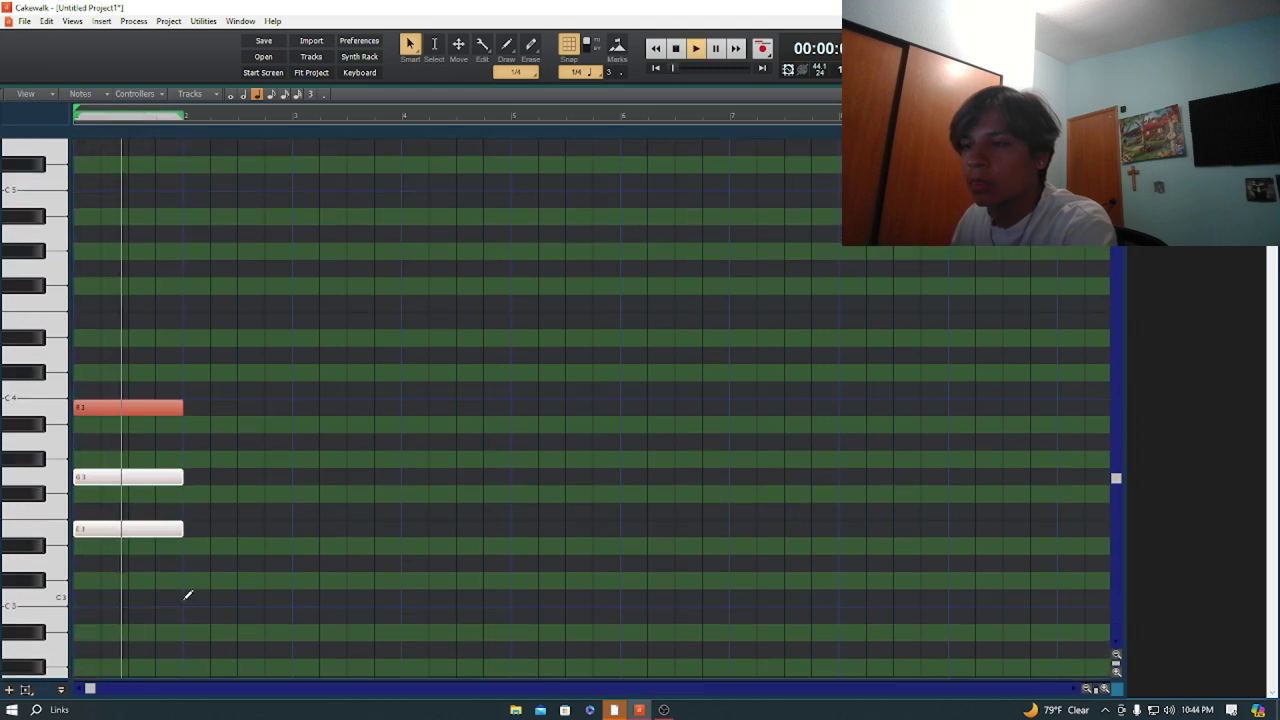
click(185, 595)
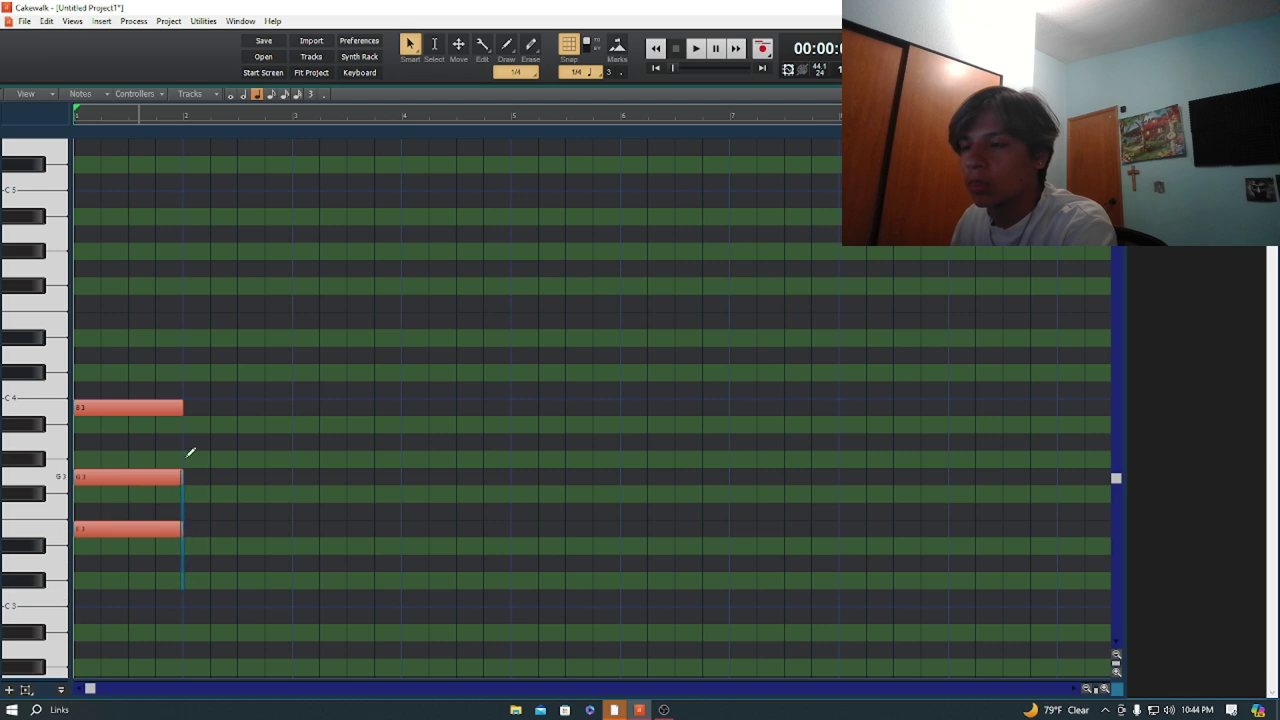
key(ctrl+a)
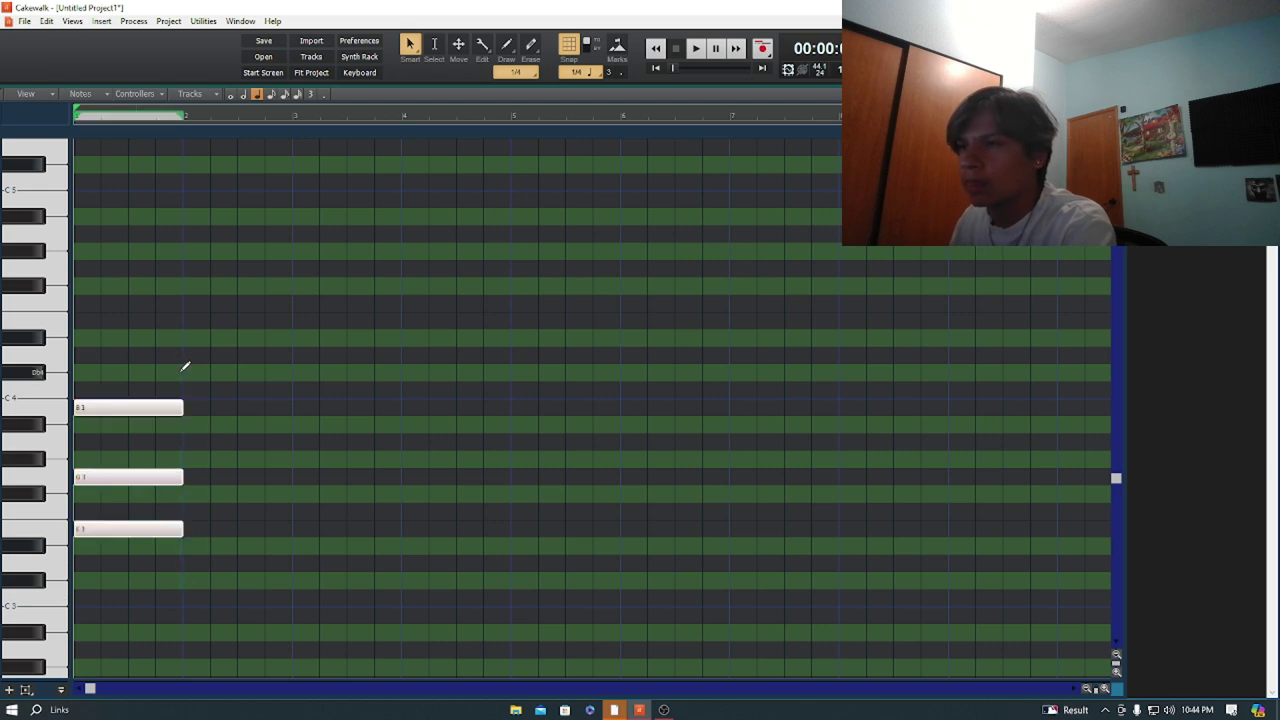
Draw a C4 note spanning measure 2 and play the phrase back.
drag(186, 389, 292, 389)
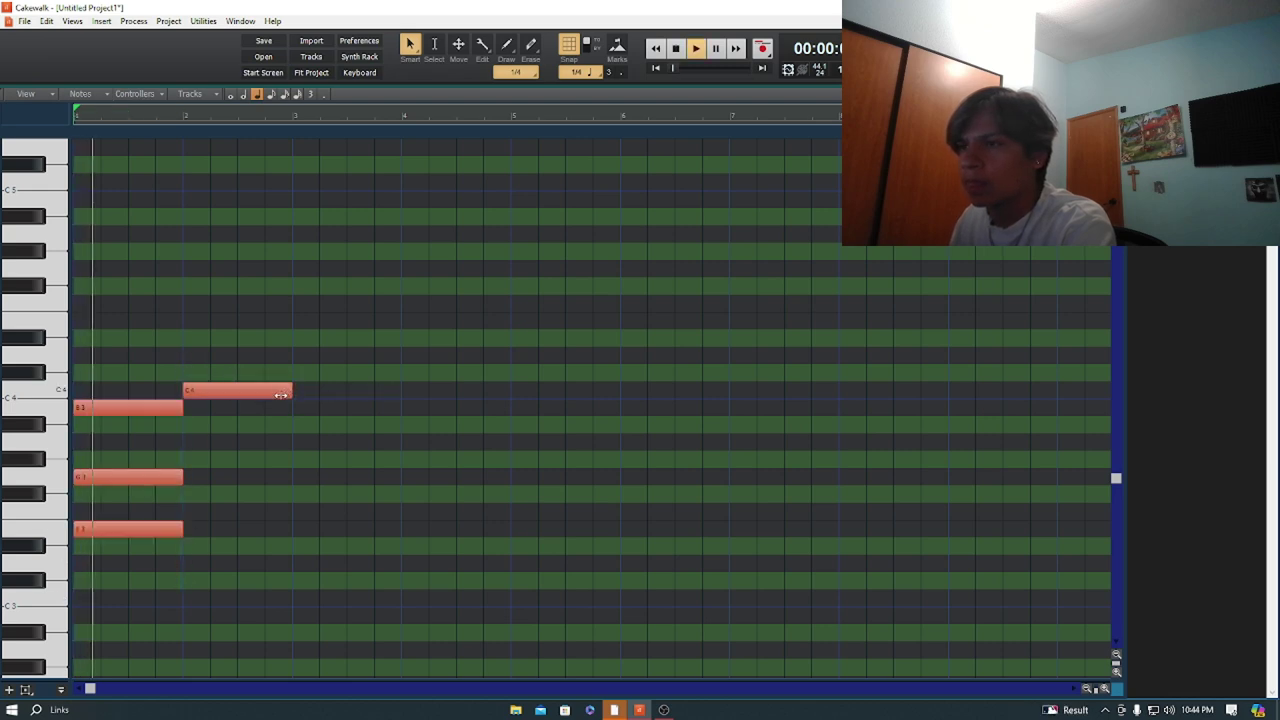
key(space)
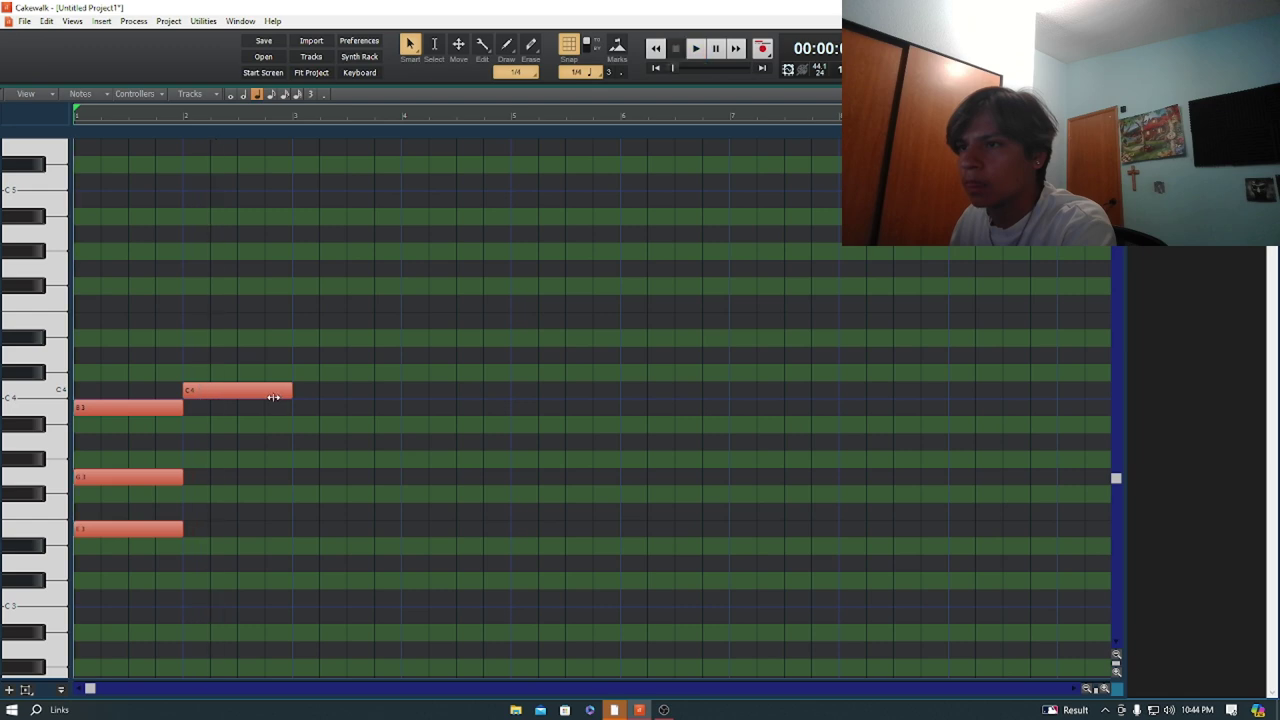
mouse_move(276, 392)
mouse_down()
mouse_move(248, 400)
mouse_move(259, 403)
mouse_up()
key(space)
key(space)
key(space)
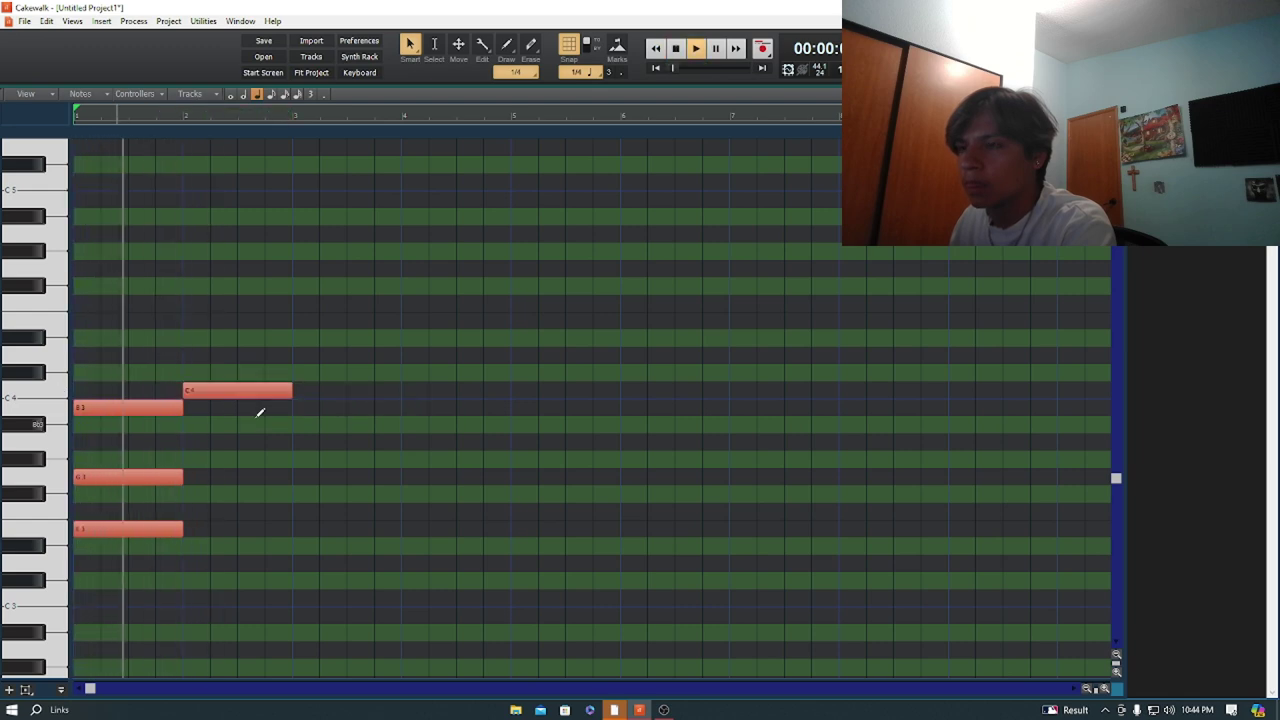
key(space)
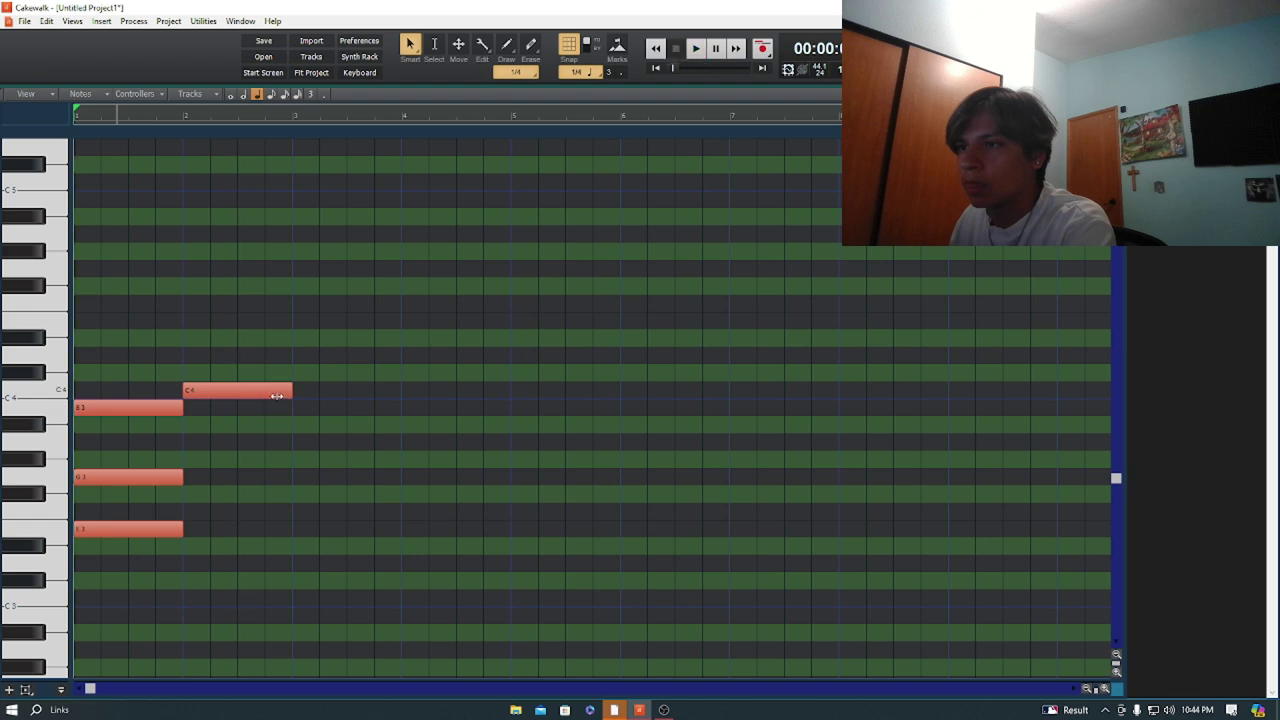
Fit a half-measure copy of the E3-G3-B3 chord after a shortened C4 in measure 2, and form an A3-B3-E4 chord filling measure 3.
drag(156, 586, 116, 405)
key(ctrl+d)
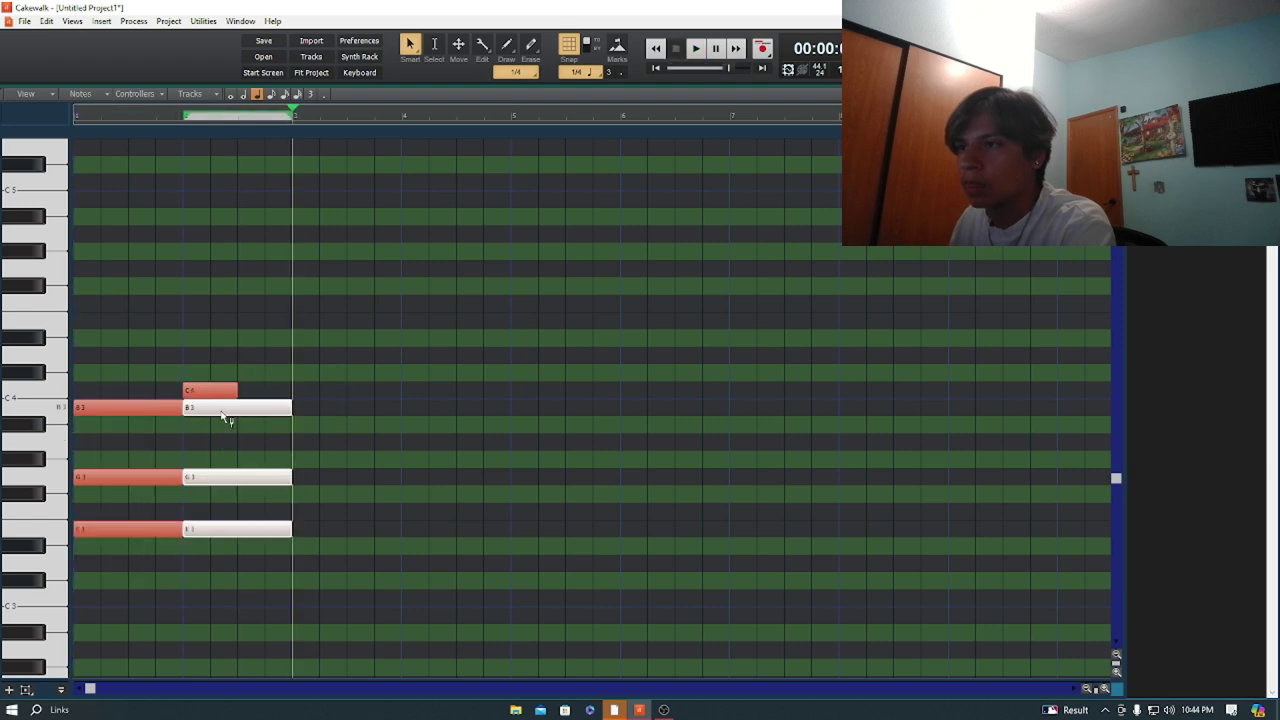
drag(221, 412, 292, 410)
key(ctrl+d)
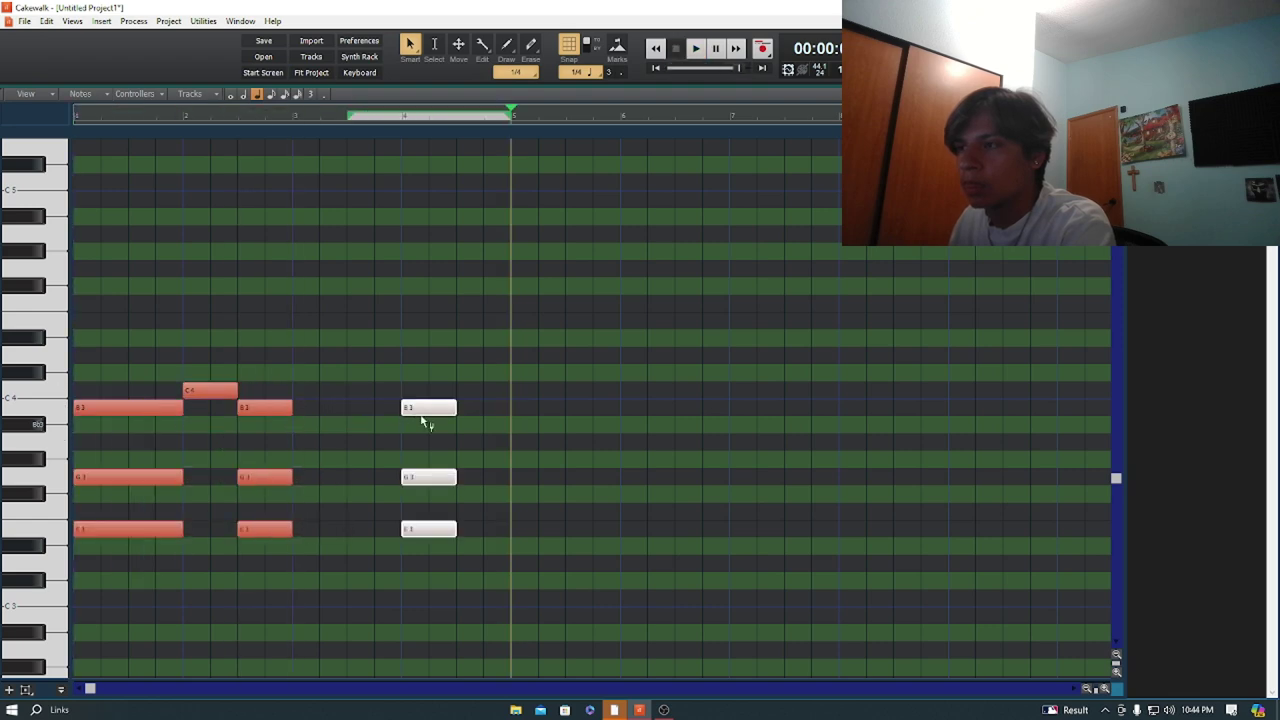
drag(422, 420, 409, 329)
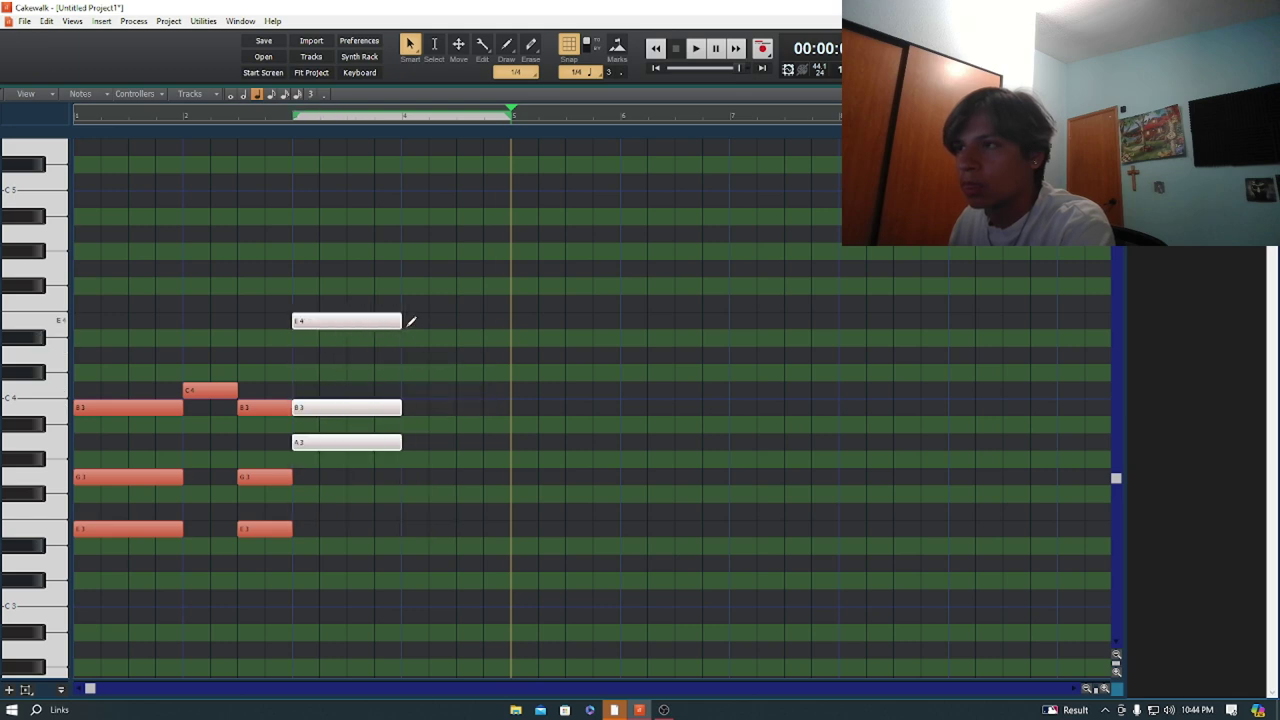
Add a half-measure D4 followed by short C4 and B3 notes in measure 4, playing the phrase back.
click(406, 300)
key(w)
key(space)
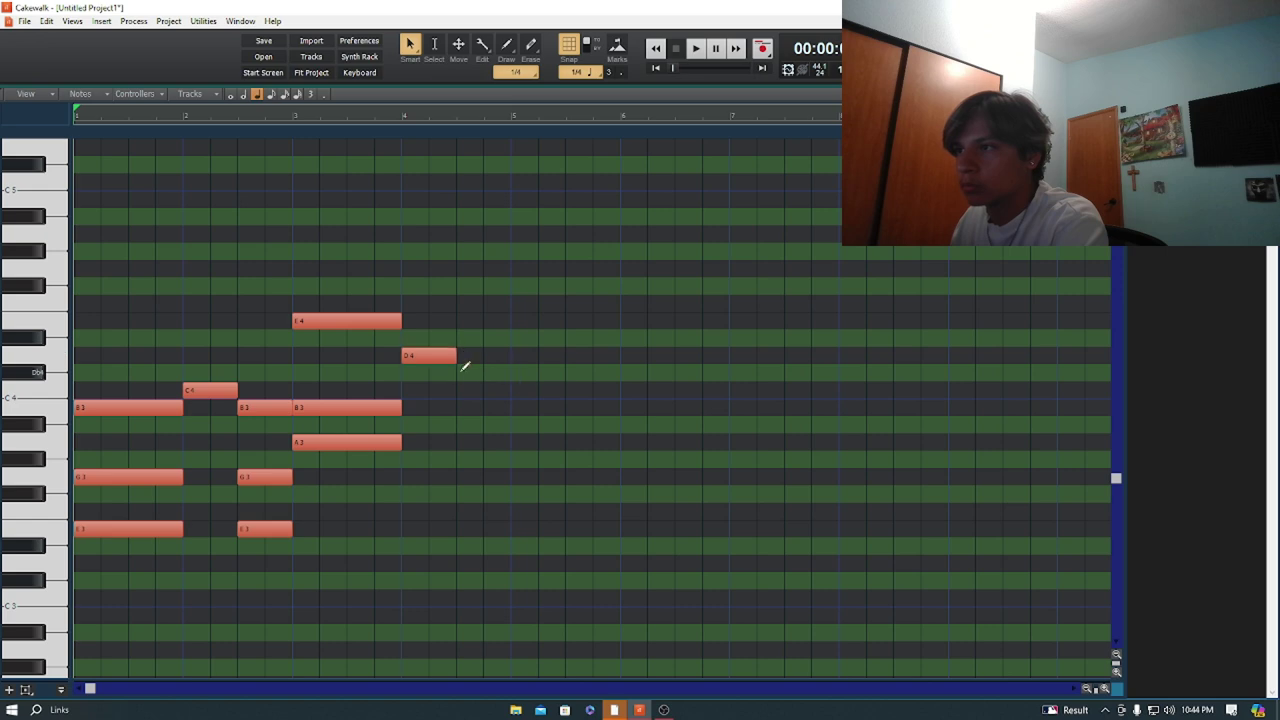
key(d)
click(514, 408)
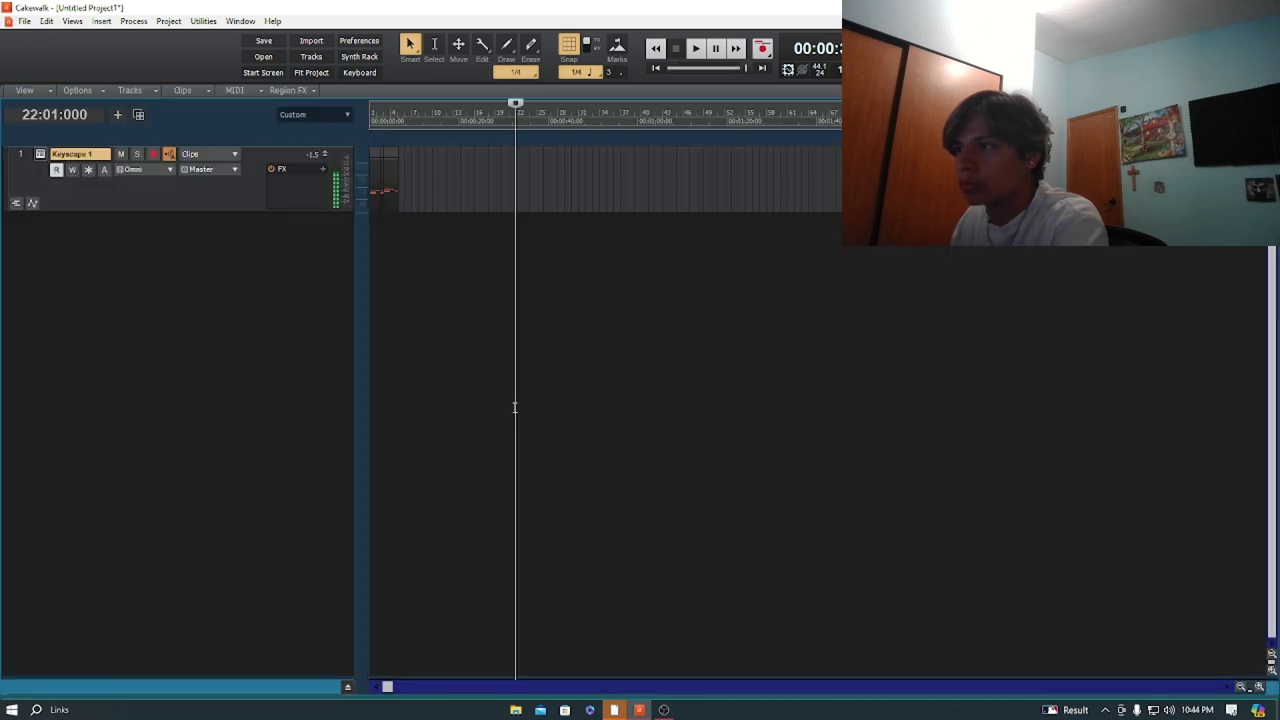
key(w)
key(d)
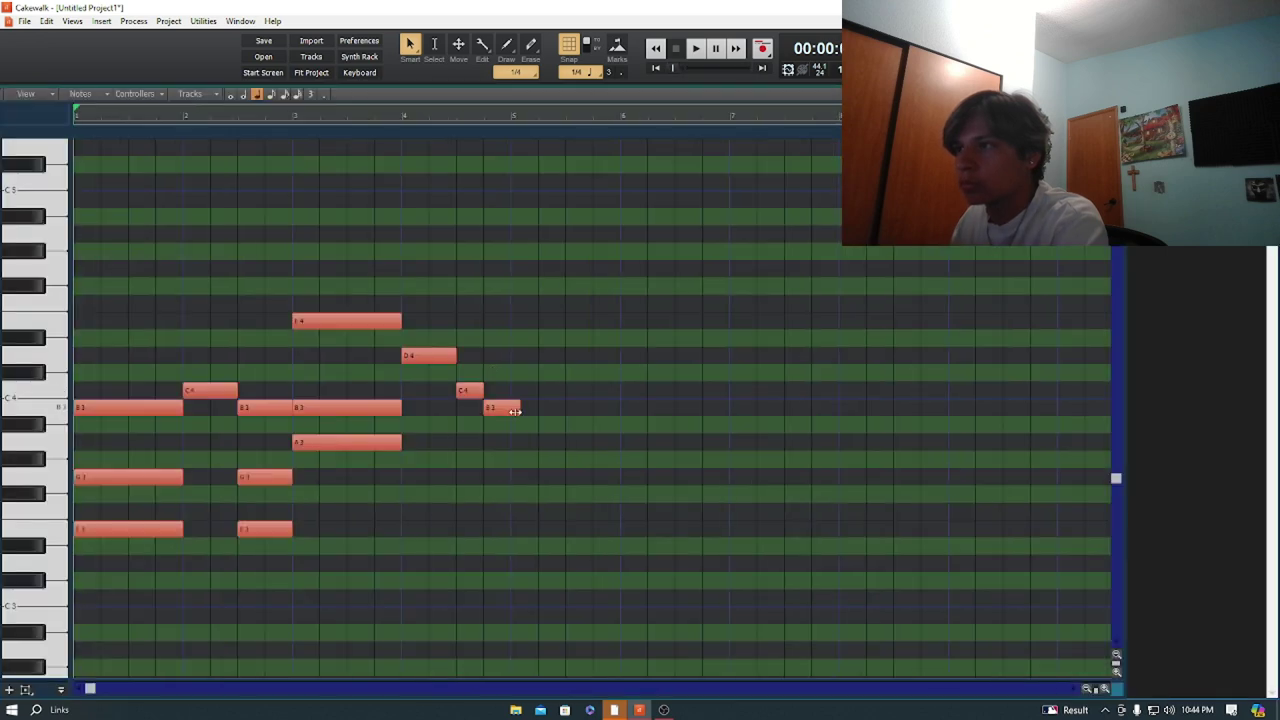
key(d)
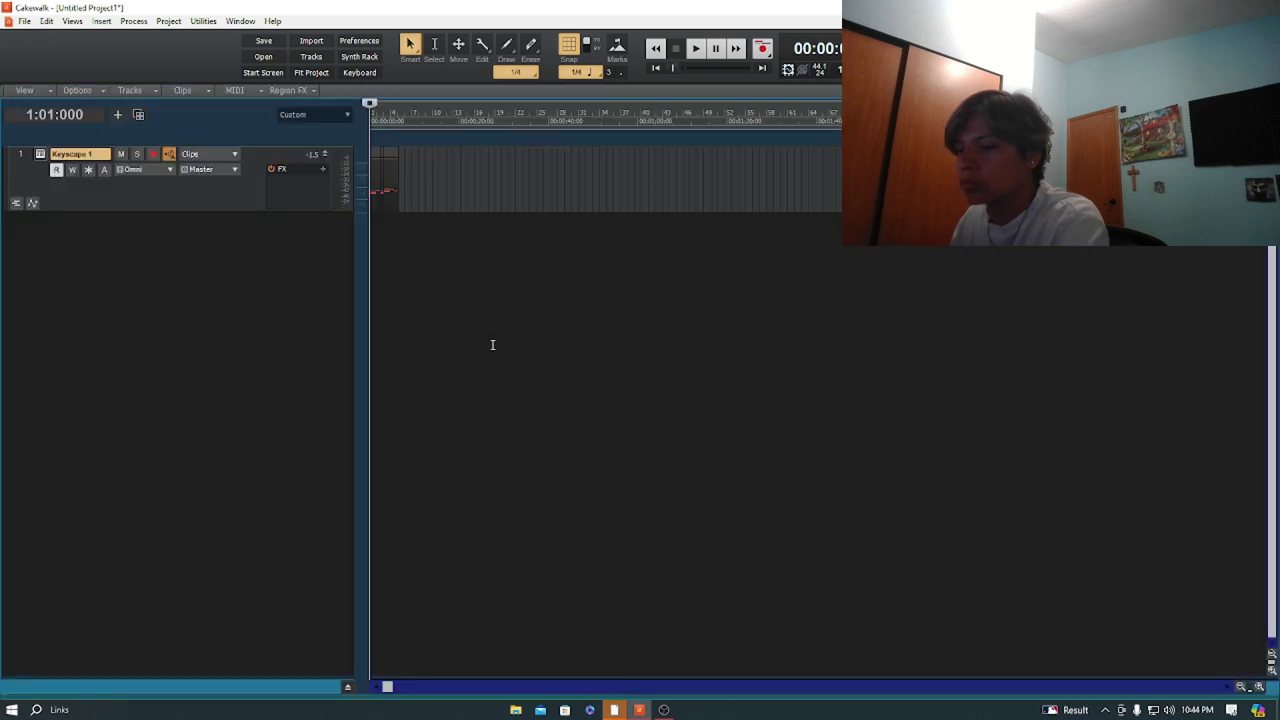
Select all clips on the Keyscape 1 track and bounce them into a single clip.
key(ctrl+a)
scroll(443, 313, up, 5)
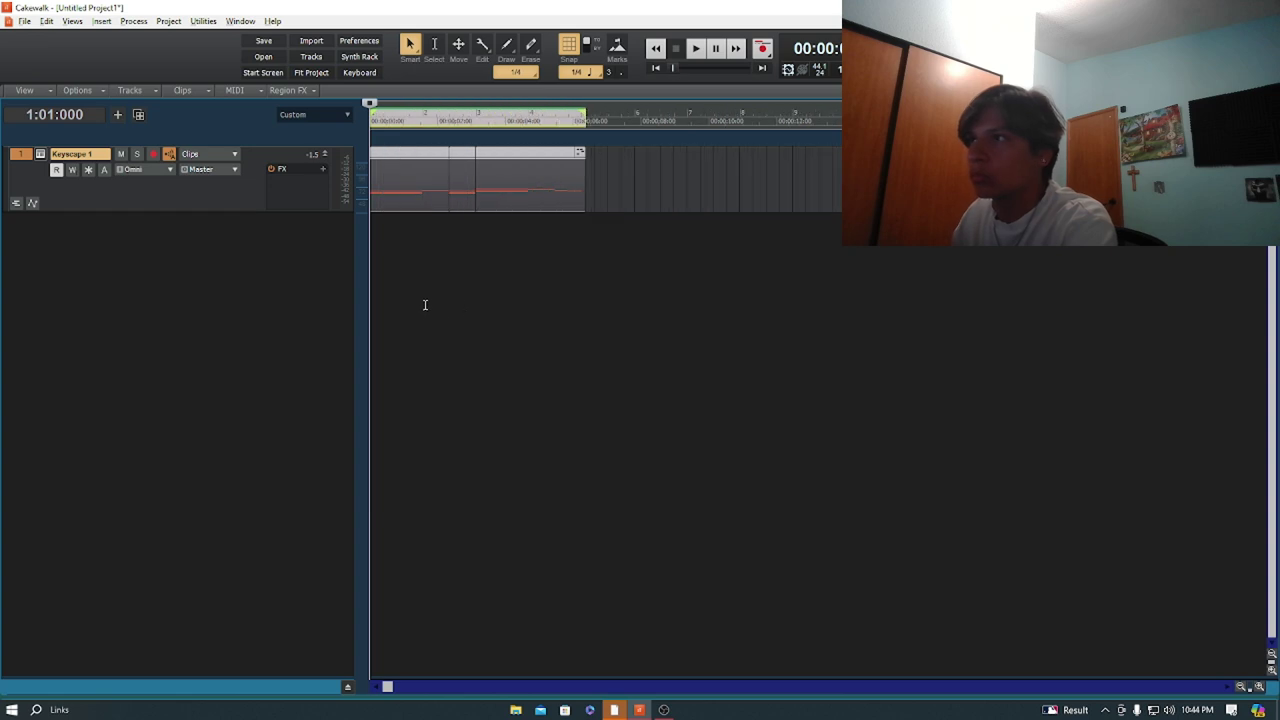
scroll(495, 292, up, 2)
right_click(594, 198)
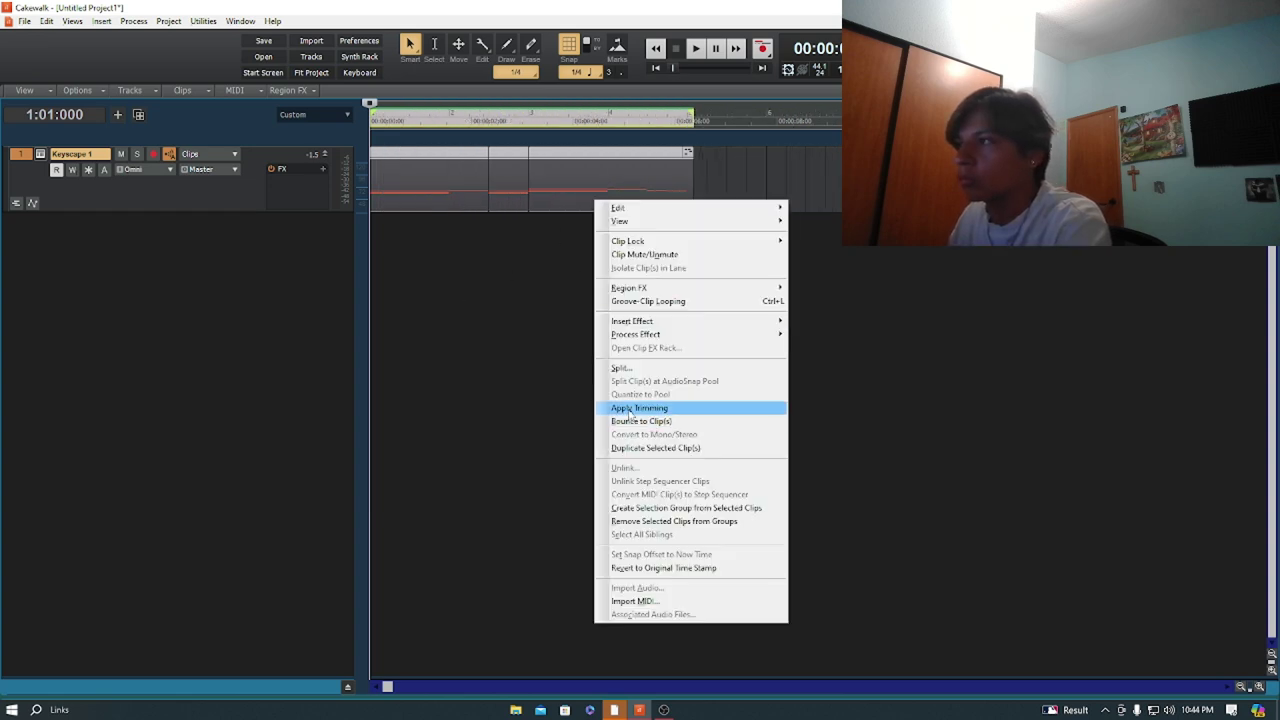
click(629, 408)
right_click(650, 215)
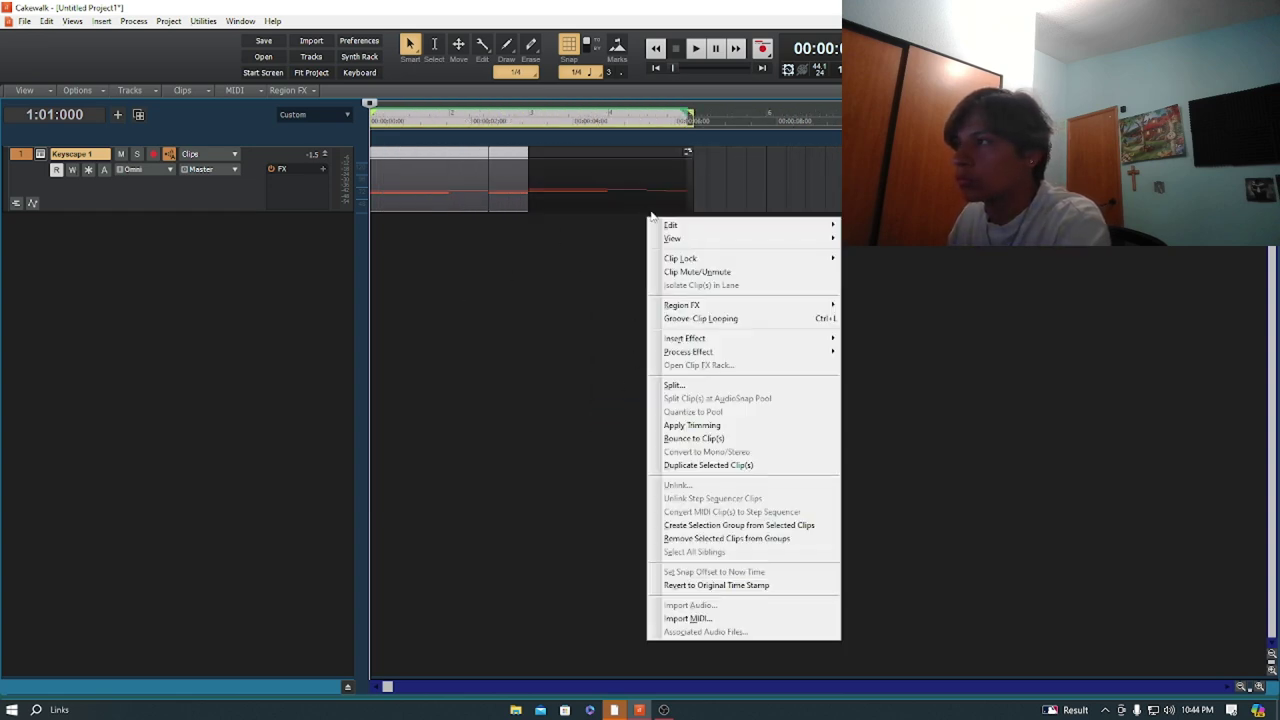
click(544, 200)
right_click(630, 208)
click(663, 426)
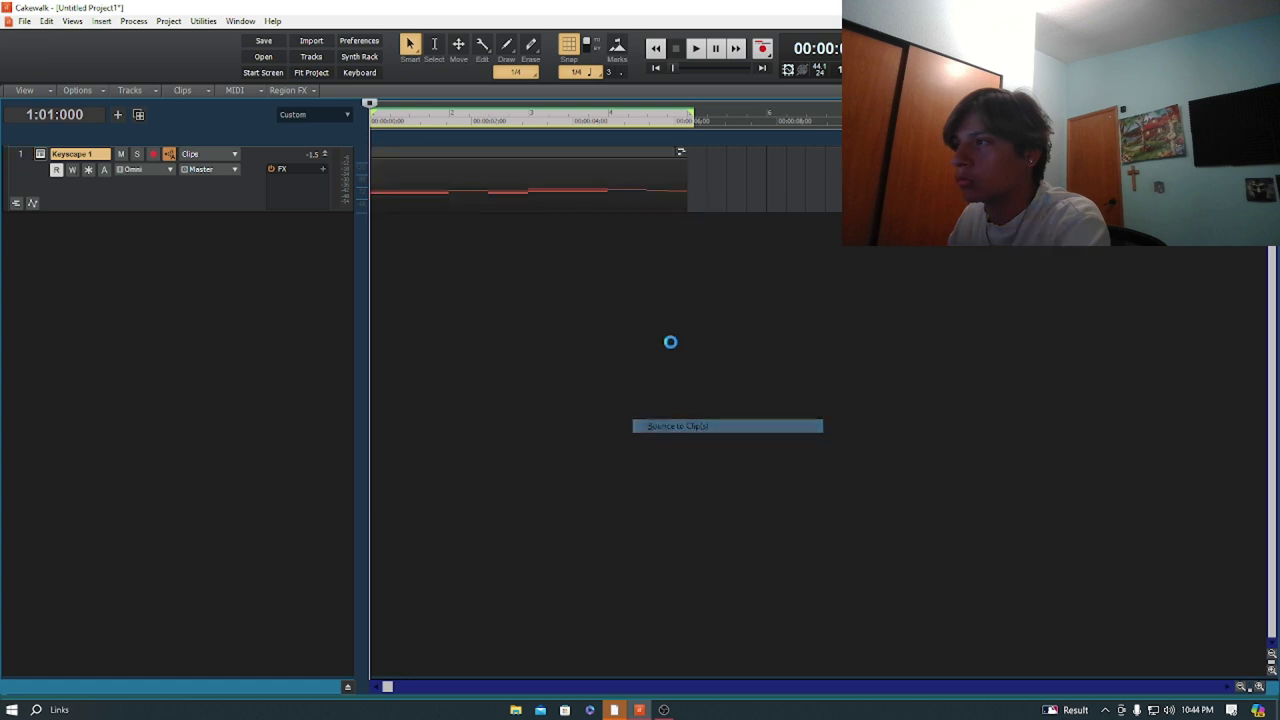
Play the looped progression in the piano roll and remove the final B3 note from measure 4.
key(space)
key(alt+3)
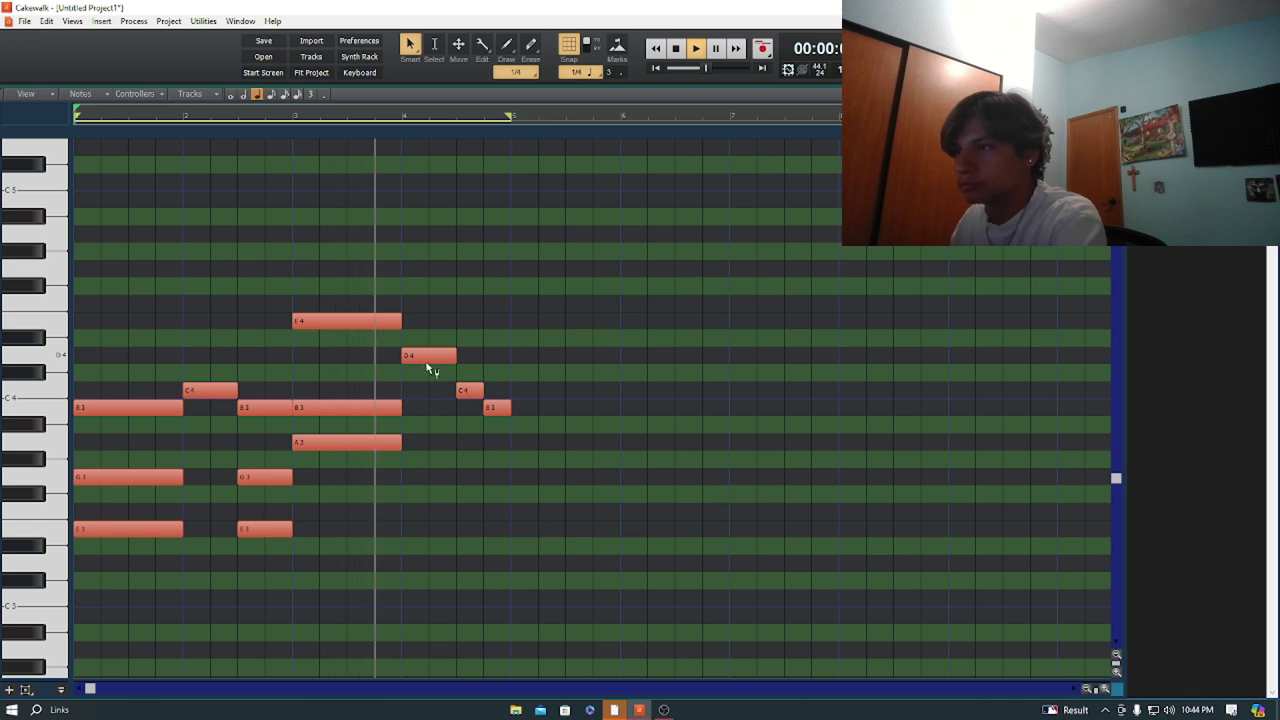
key(space)
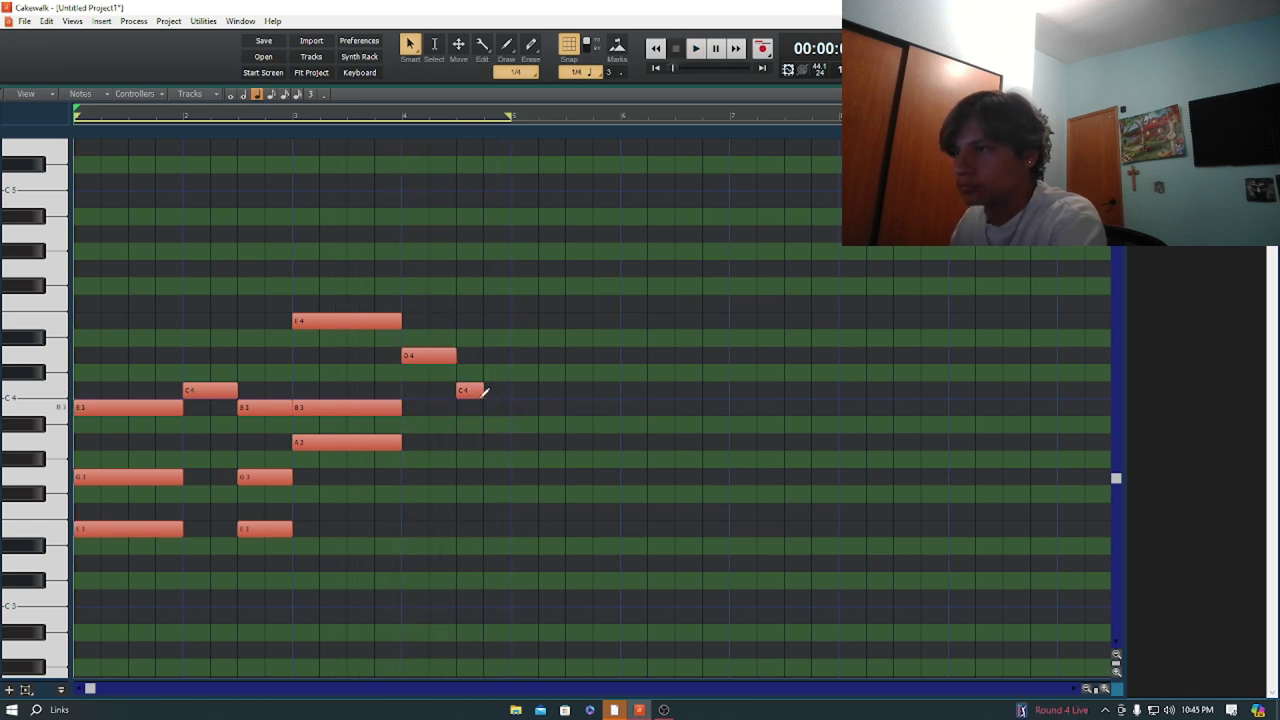
key(space)
key(space)
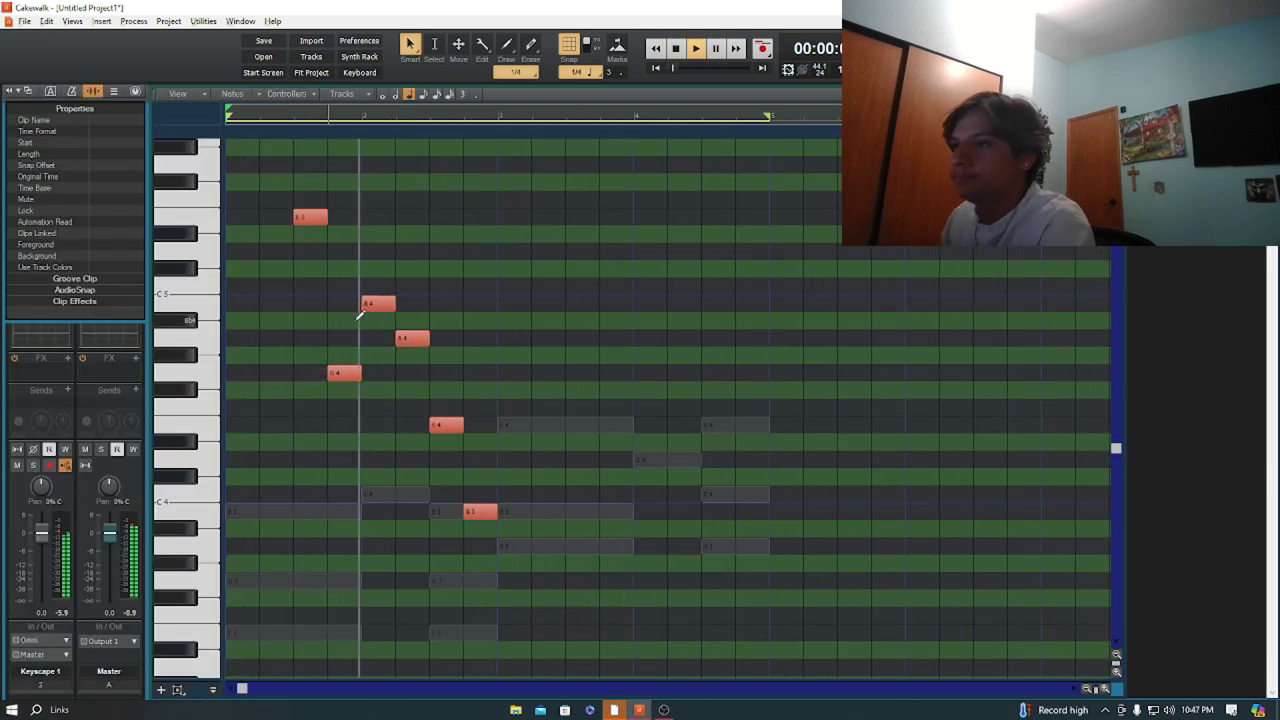
Add quarter-note E4 and G4 in the second half of measure 3, and half-measure-long A4 and B4 notes in measure 4.
scroll(364, 329, down, 2)
scroll(500, 350, down, 1)
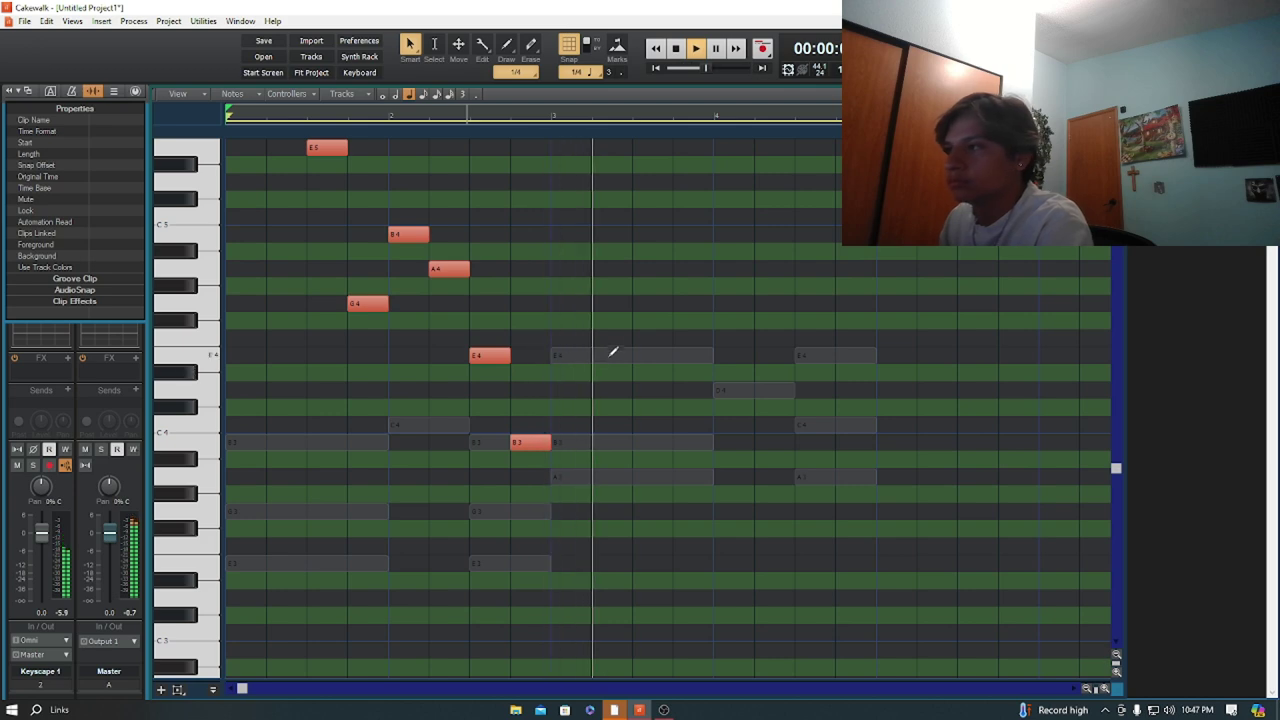
mouse_move(636, 340)
mouse_down()
mouse_move(698, 334)
mouse_move(677, 335)
mouse_move(679, 354)
mouse_up()
key(space)
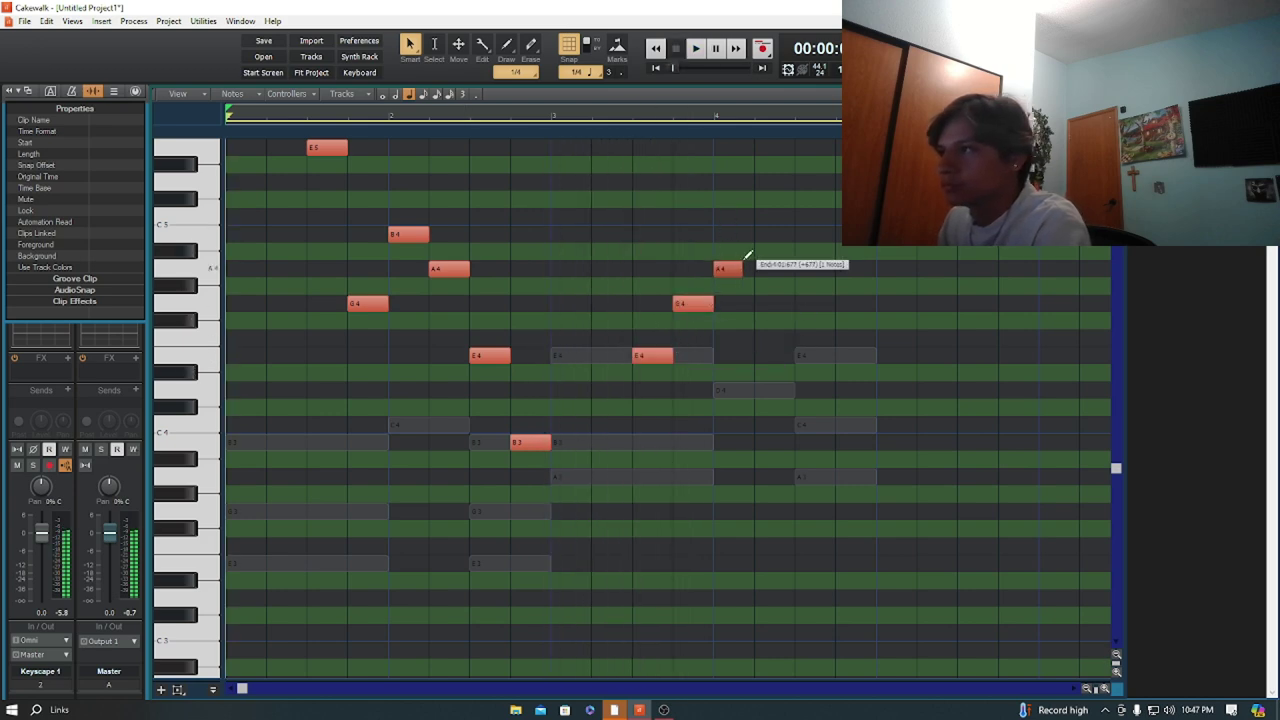
drag(759, 220, 832, 220)
drag(832, 220, 842, 220)
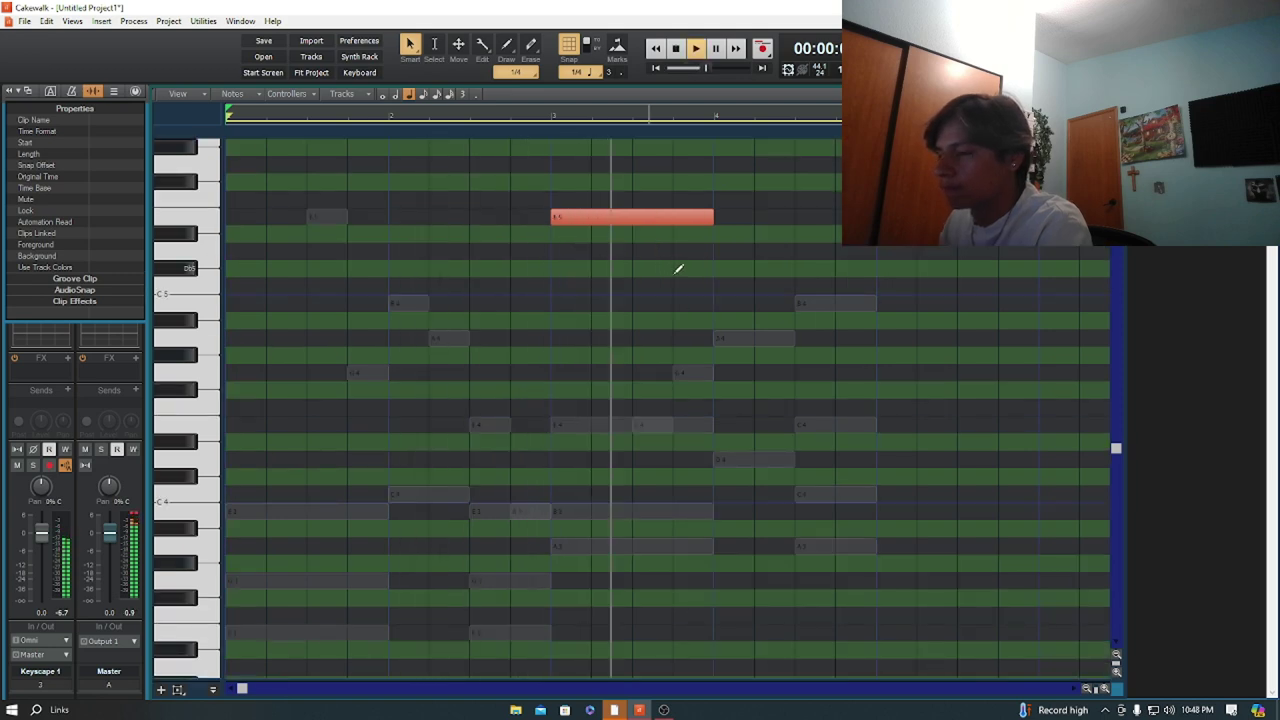
Add a quarter-note E5 on beat 3 of measure 4 in the high melody.
scroll(680, 270, up, 2)
drag(806, 286, 848, 284)
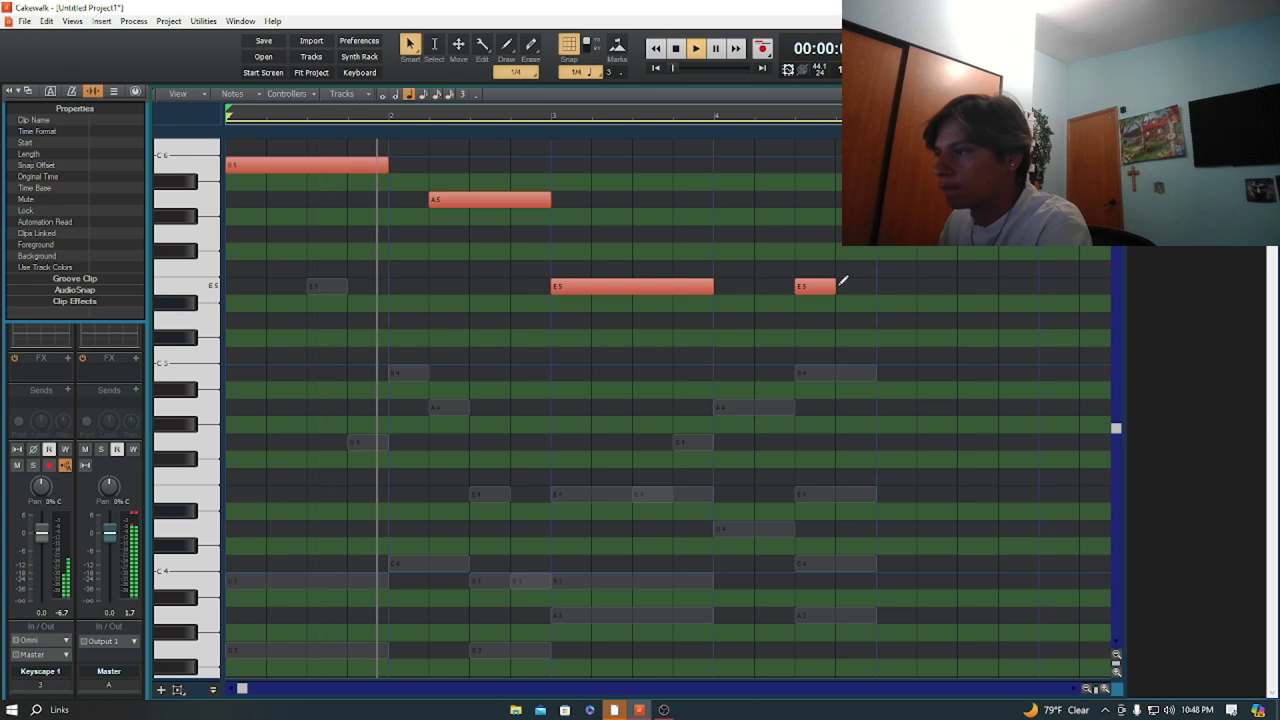
mouse_move(836, 286)
mouse_down()
mouse_move(877, 294)
mouse_move(880, 377)
mouse_up()
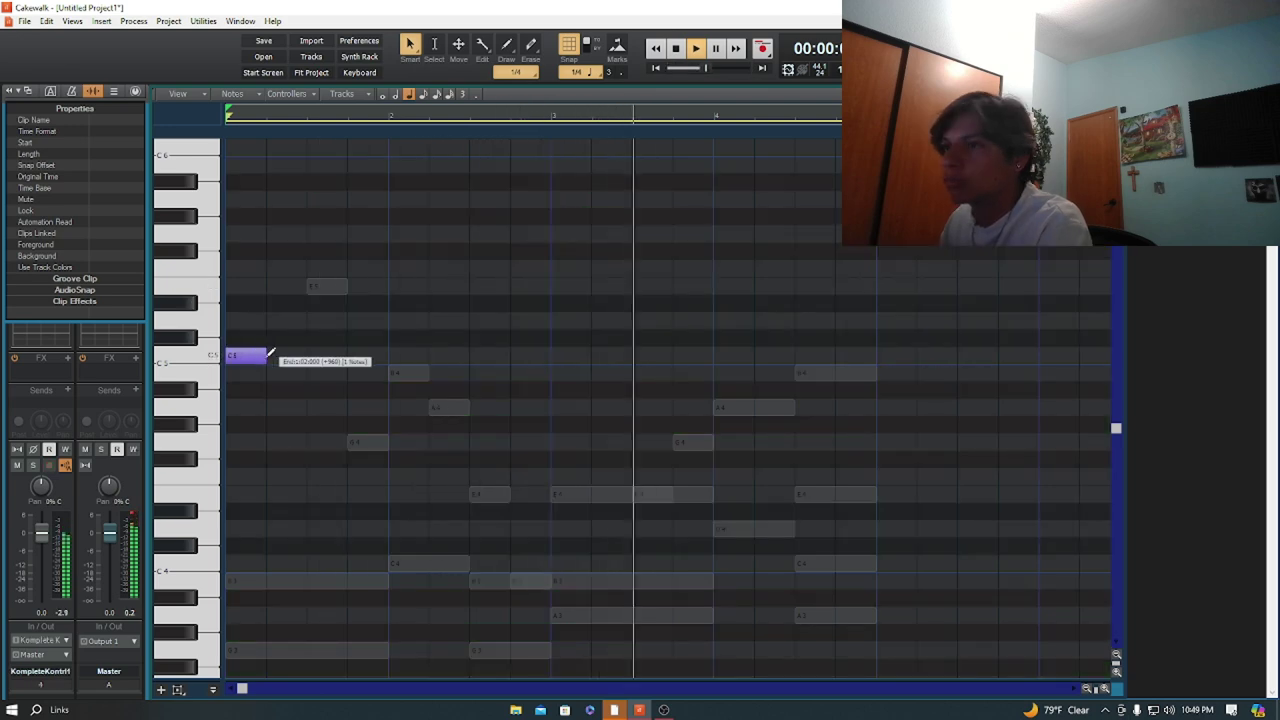
Draw an eighth-note C5 at the start of measure 1 and duplicate it repeatedly to fill measures 1 and 2.
click(250, 356)
alt+click(250, 360)
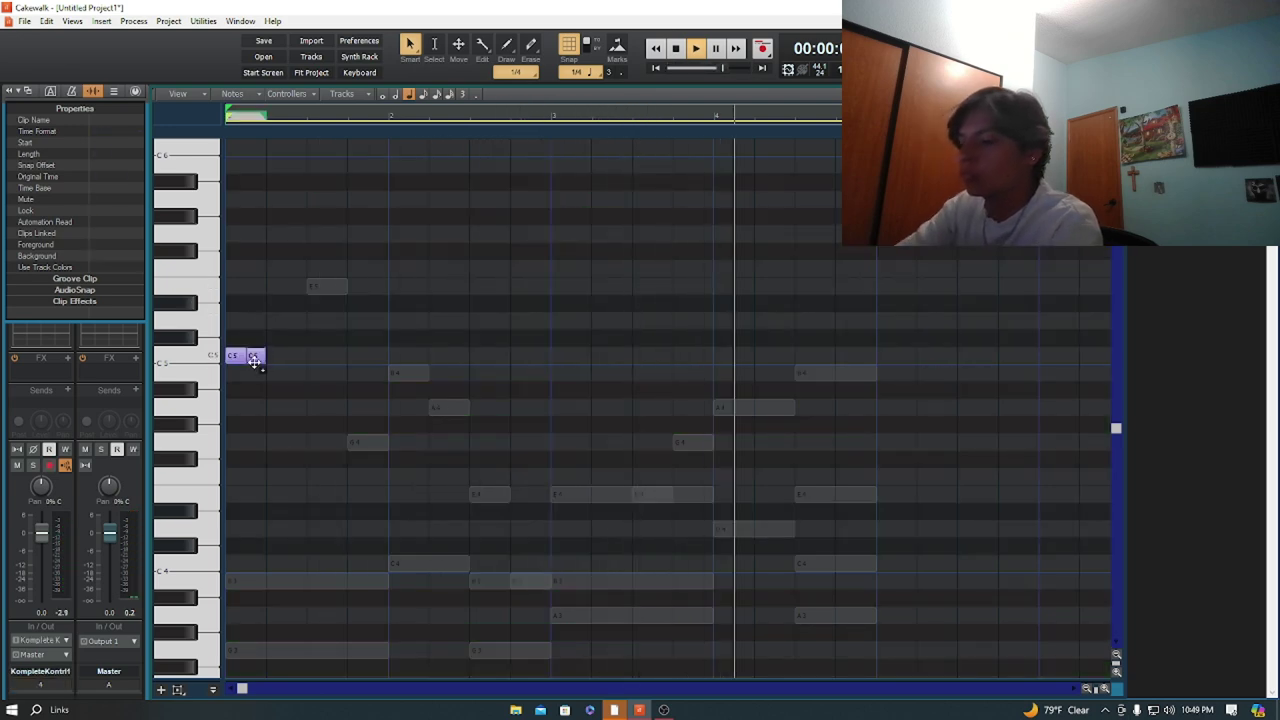
key(ctrl+d)
key(ctrl+a)
key(ctrl+d)
key(ctrl+a)
key(ctrl+d)
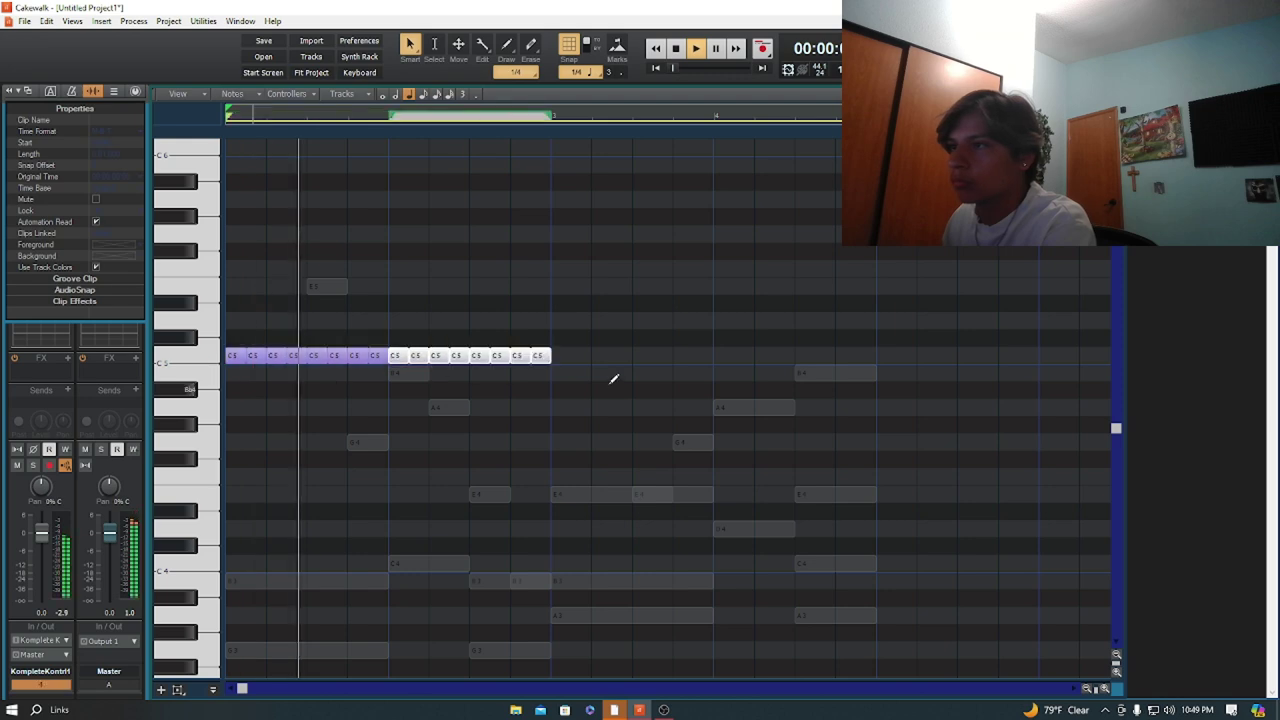
Clear the selected notes, place a C5 hit on beat 3 of measure 1, and duplicate it three times.
key(ctrl+a)
key(Delete)
drag(309, 354, 490, 352)
key(ctrl+d)
key(ctrl+d)
key(ctrl+d)
Add C5 hits late in measure 2 and at the start of measure 3.
click(485, 328)
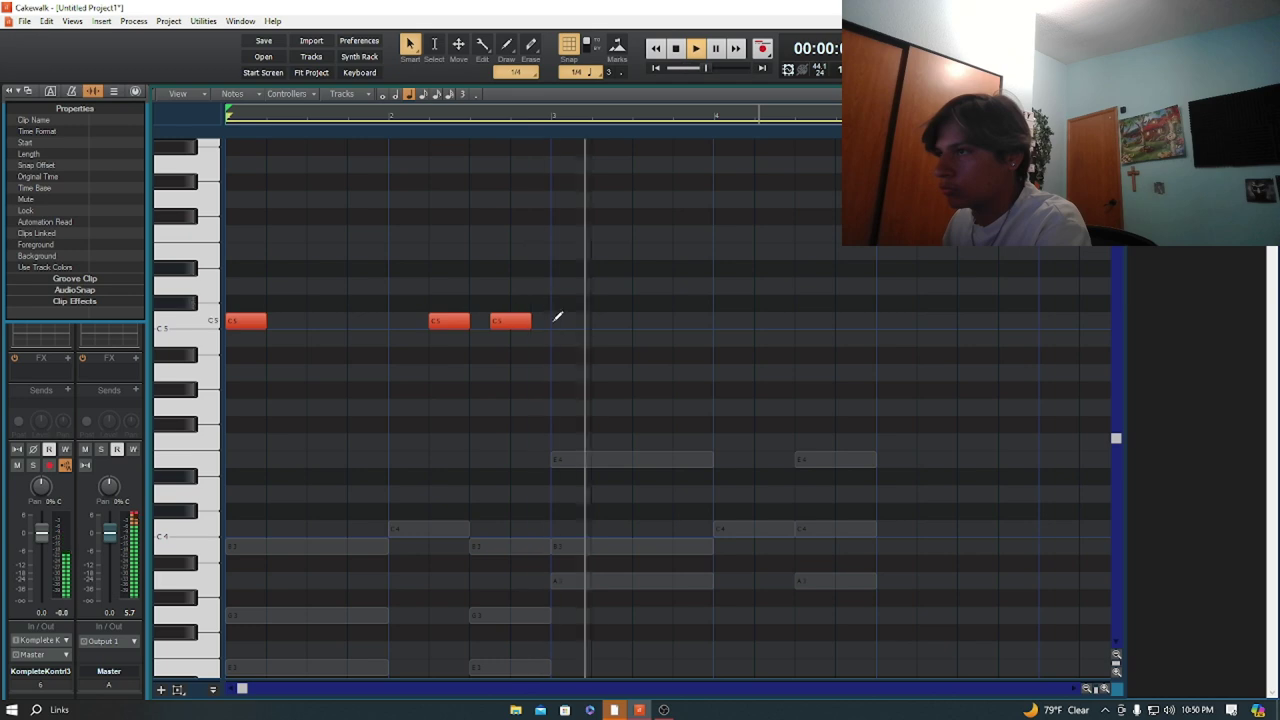
click(562, 321)
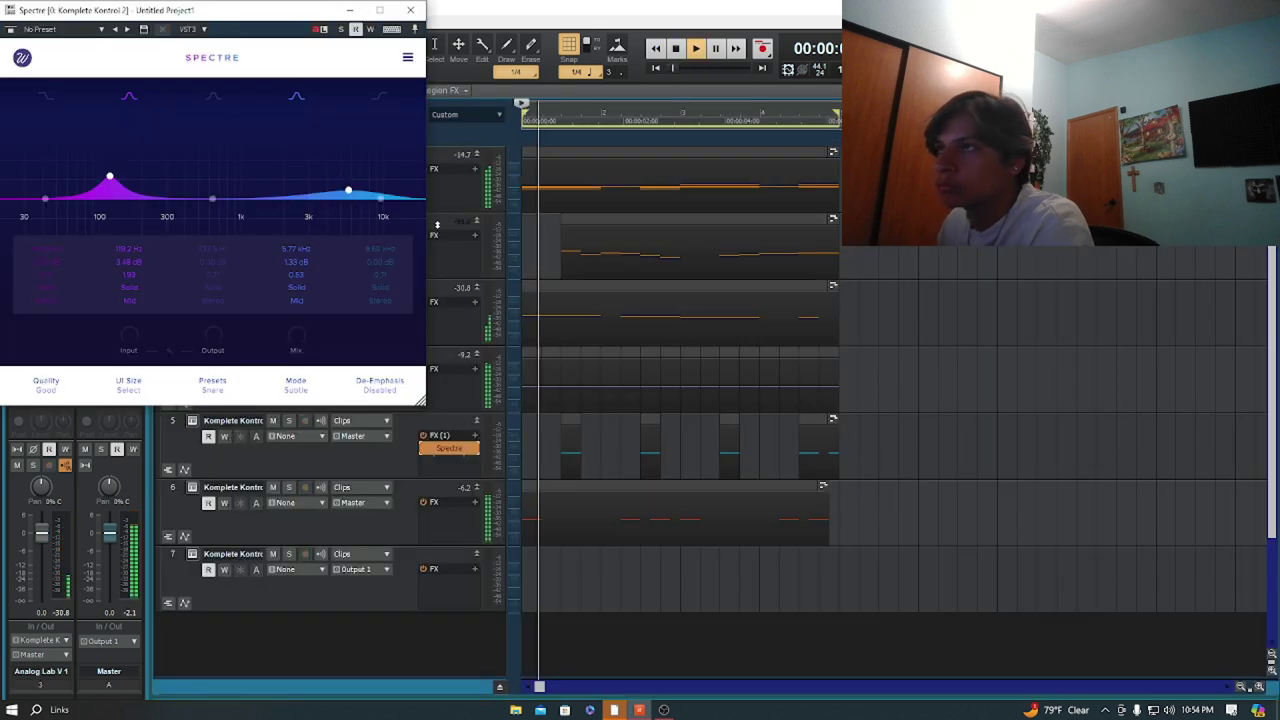
Close the Spectre effect window and the Keyscape instrument window.
click(410, 10)
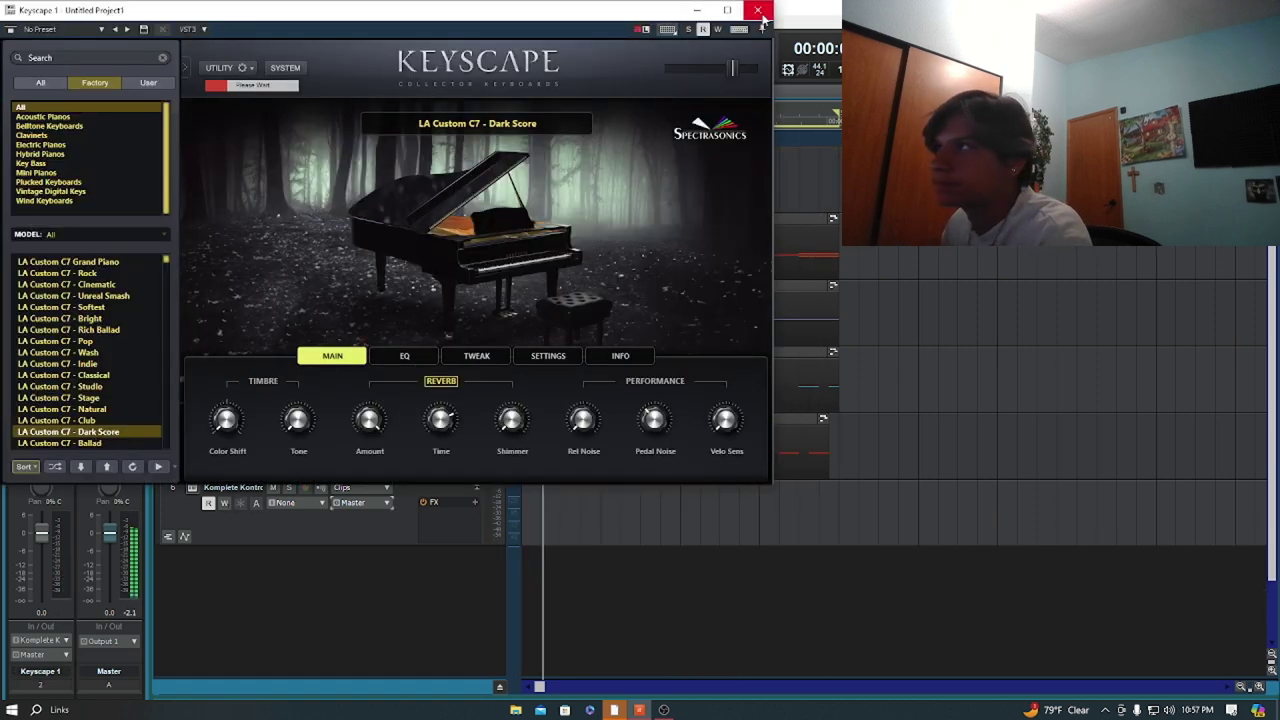
click(758, 11)
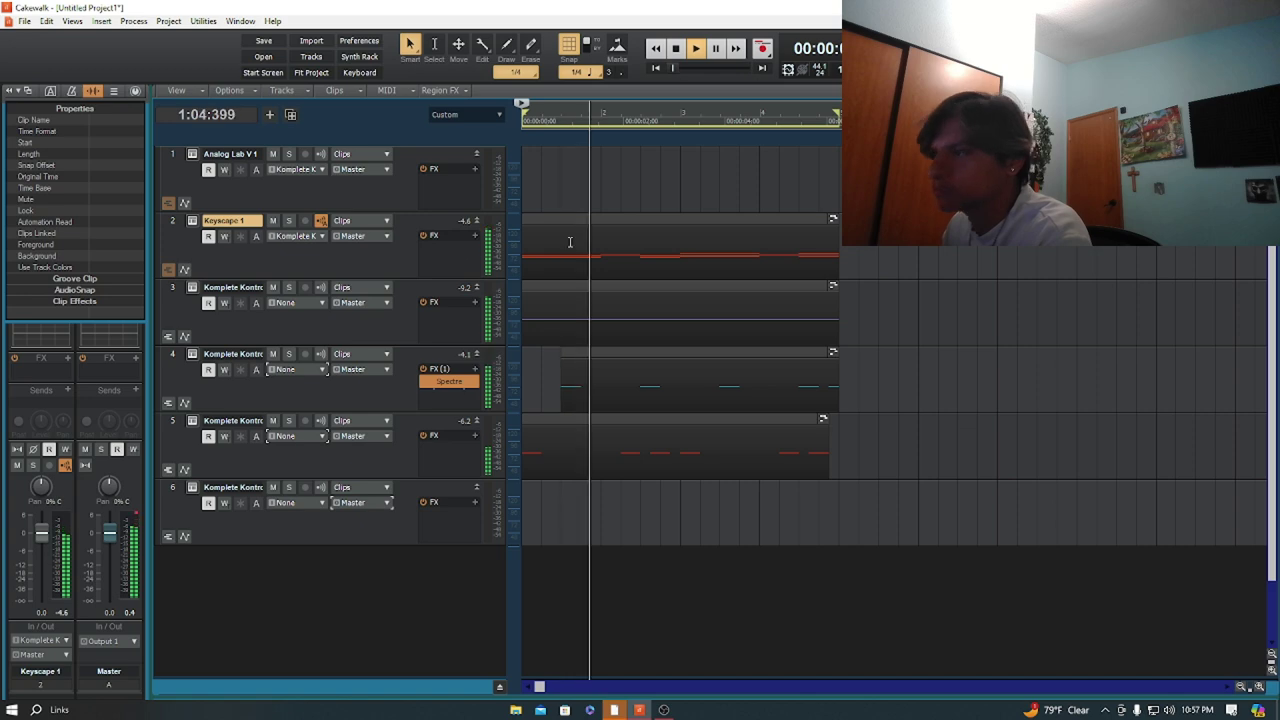
Browse the LA Custom C7 piano patches in Keyscape and play back the reversed Keyscape clip on Track 3.
click(191, 222)
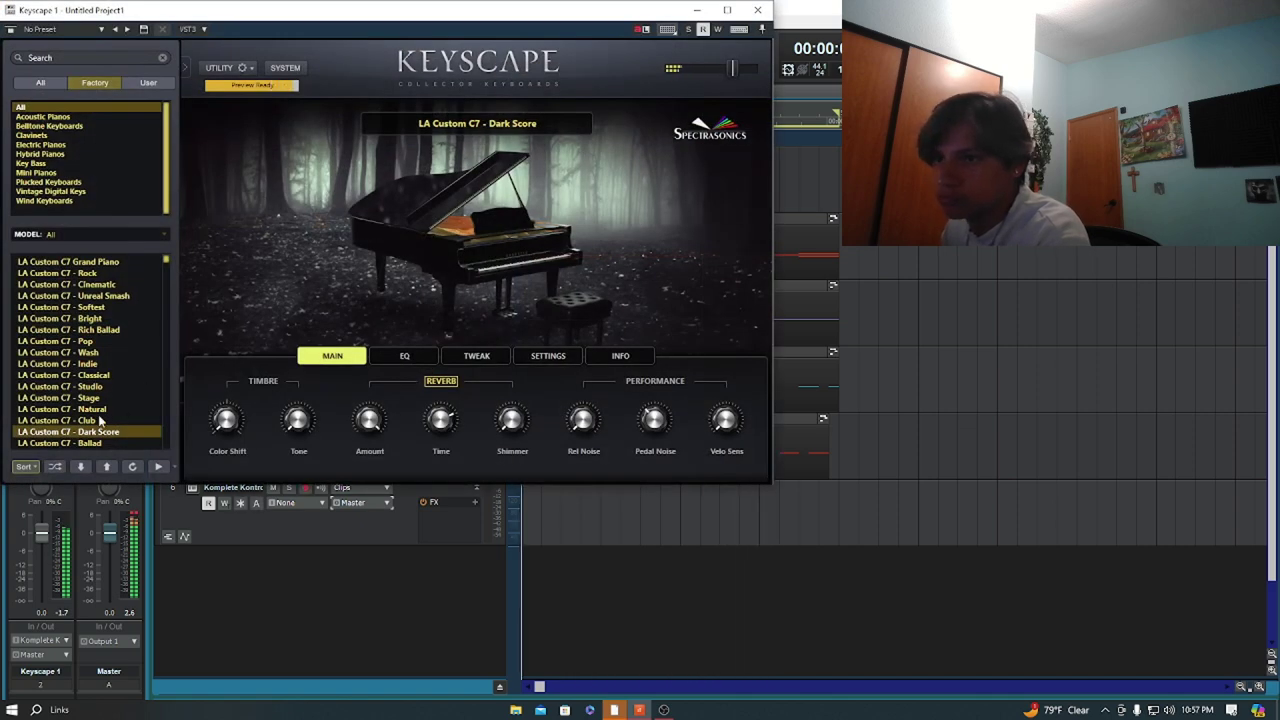
click(99, 410)
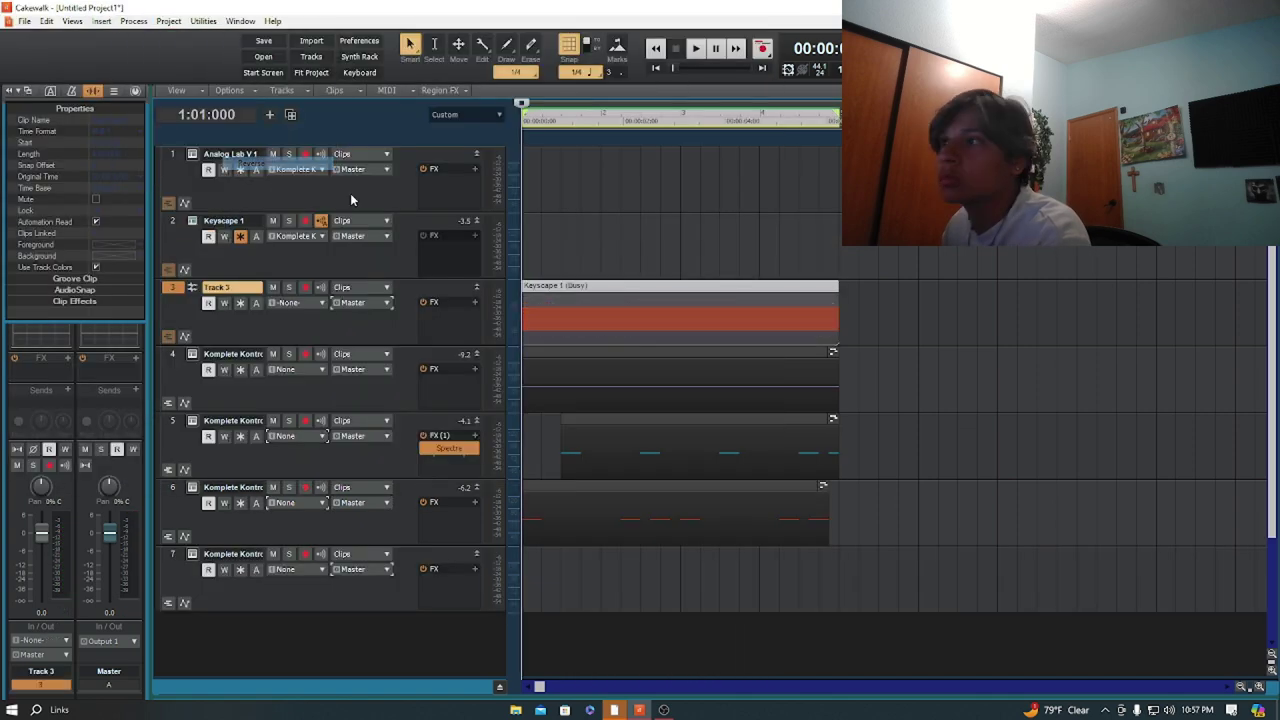
key(space)
key(space)
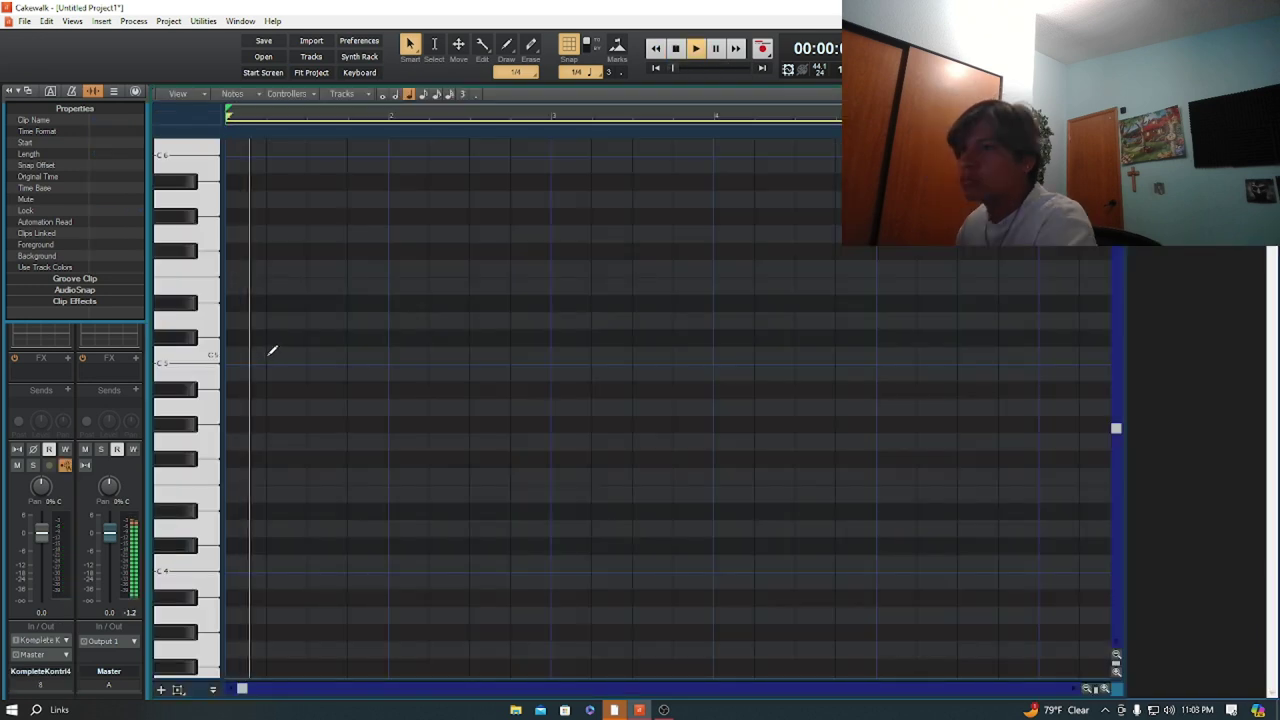
Draw a C5 hit on beat 2 of measure 1, lower its velocity slightly, and copy it into measure 4.
click(271, 356)
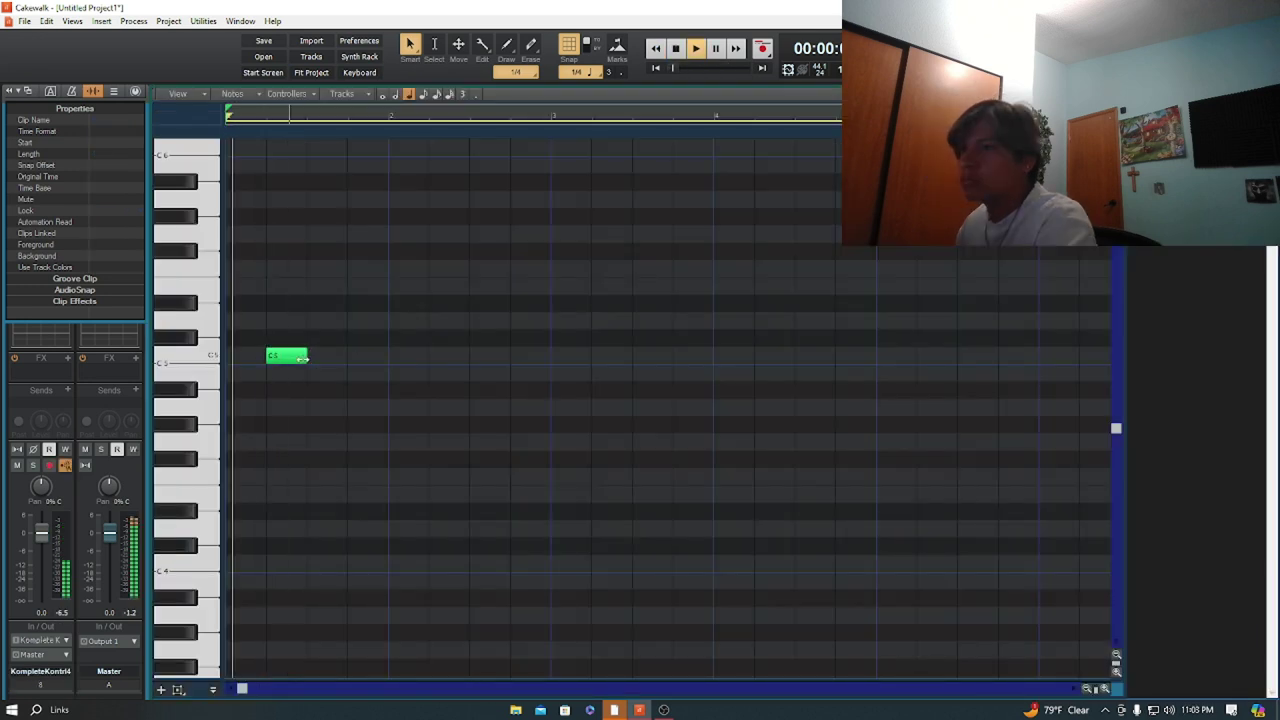
drag(337, 678, 337, 455)
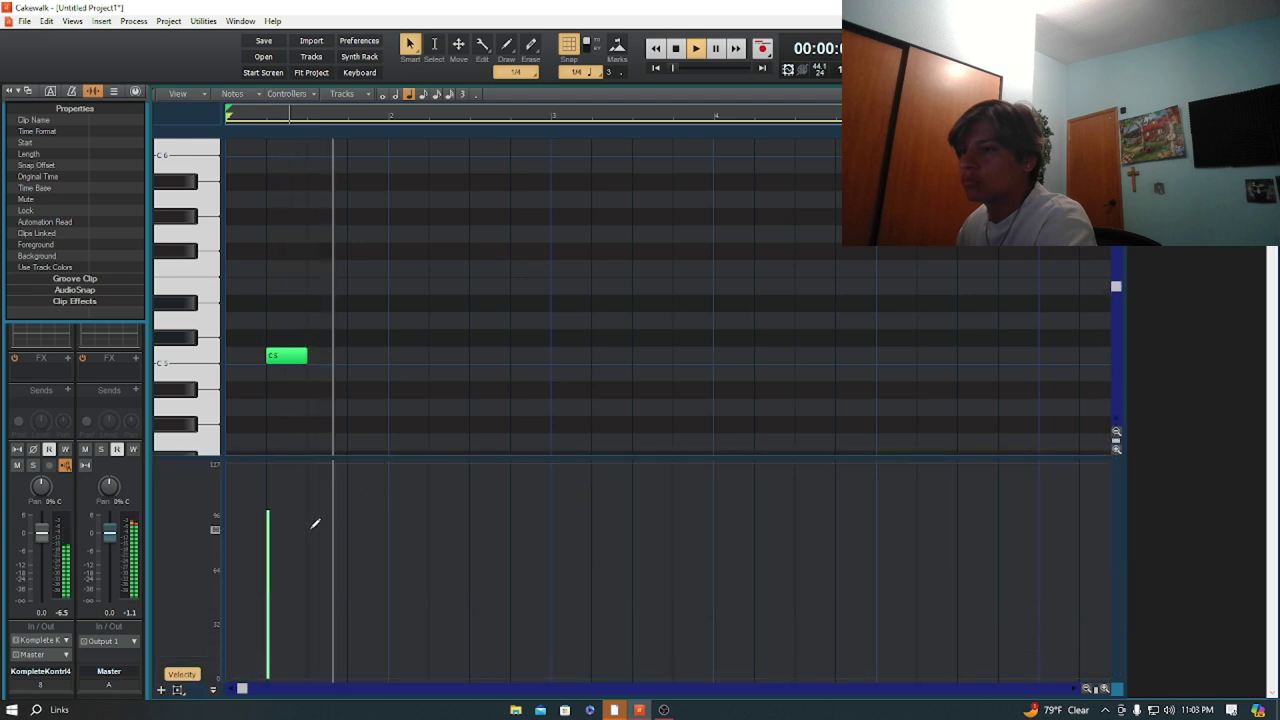
drag(268, 518, 274, 532)
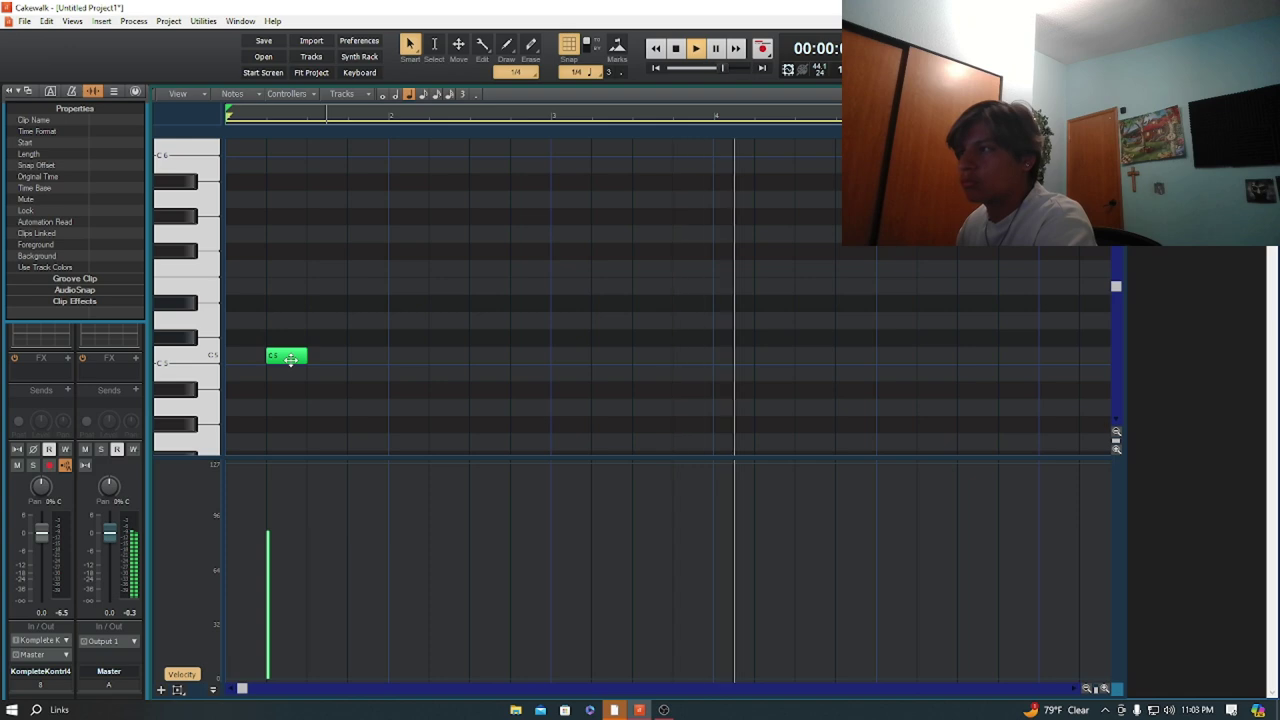
drag(289, 360, 853, 340)
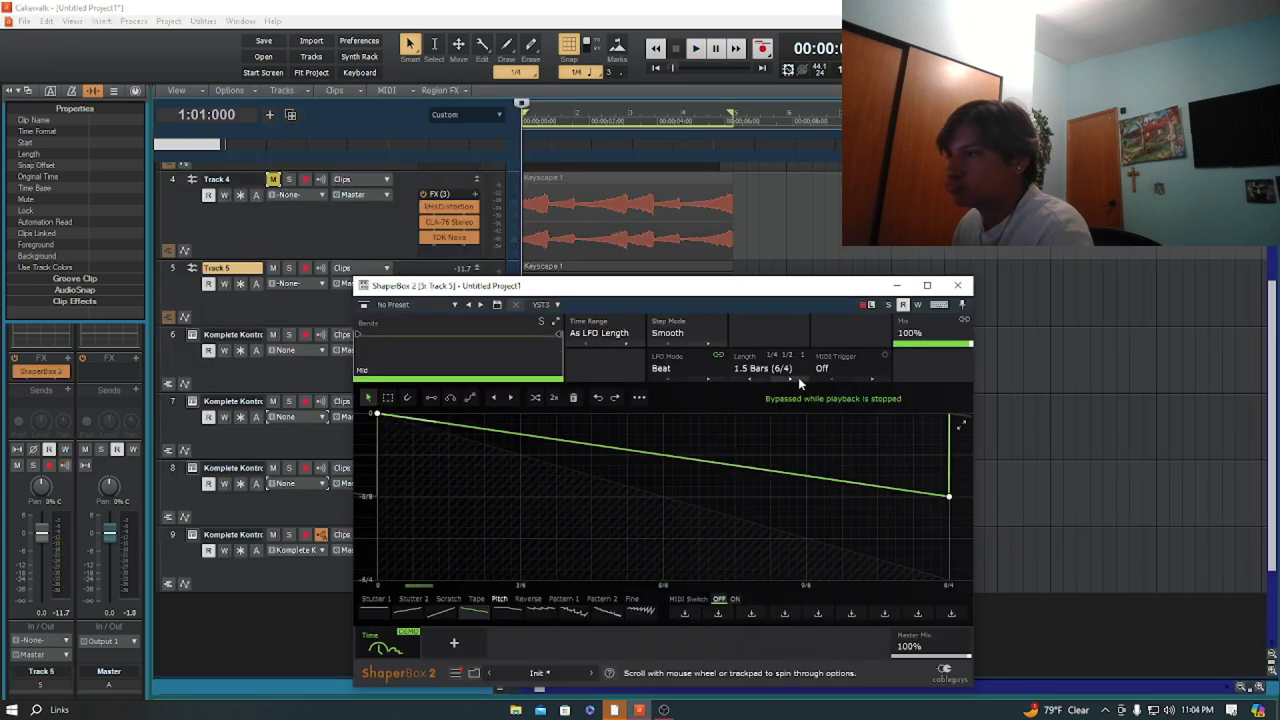
Set the ShaperBox 2 LFO length on Track 5 to 3 Bars (12/4) and audition the track soloed in the loop.
scroll(798, 377, up, 2)
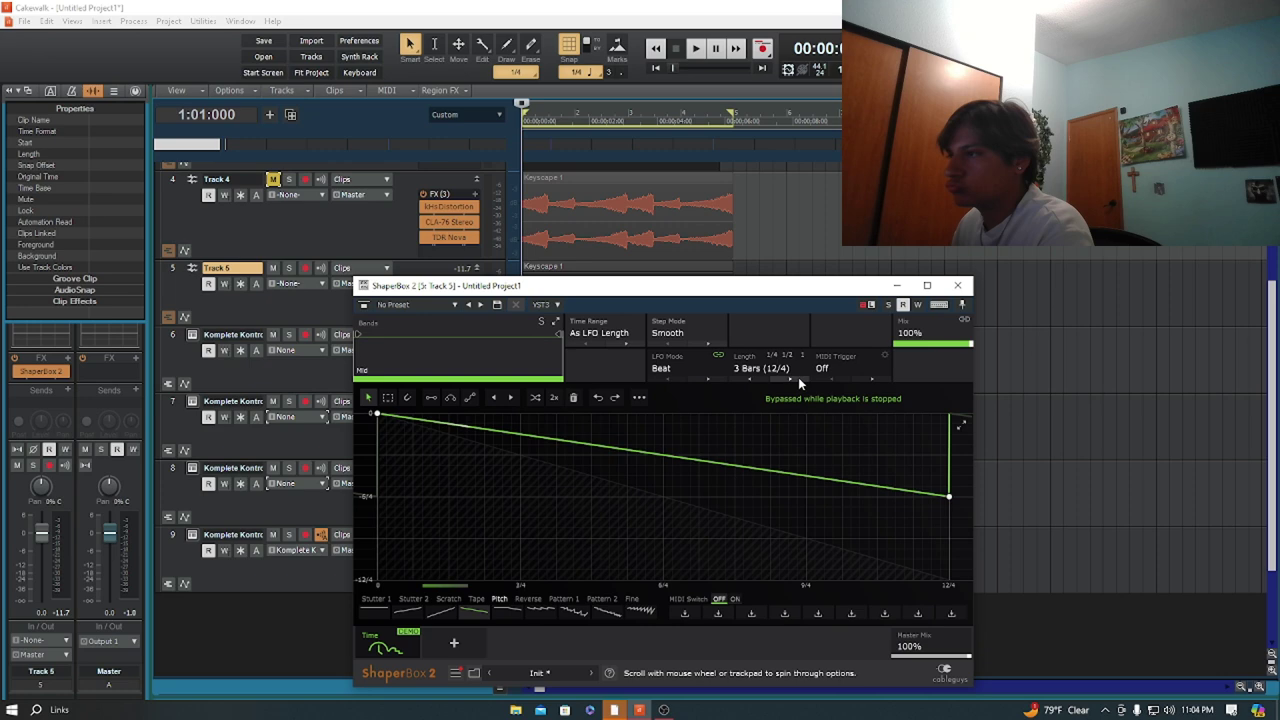
click(944, 287)
key(space)
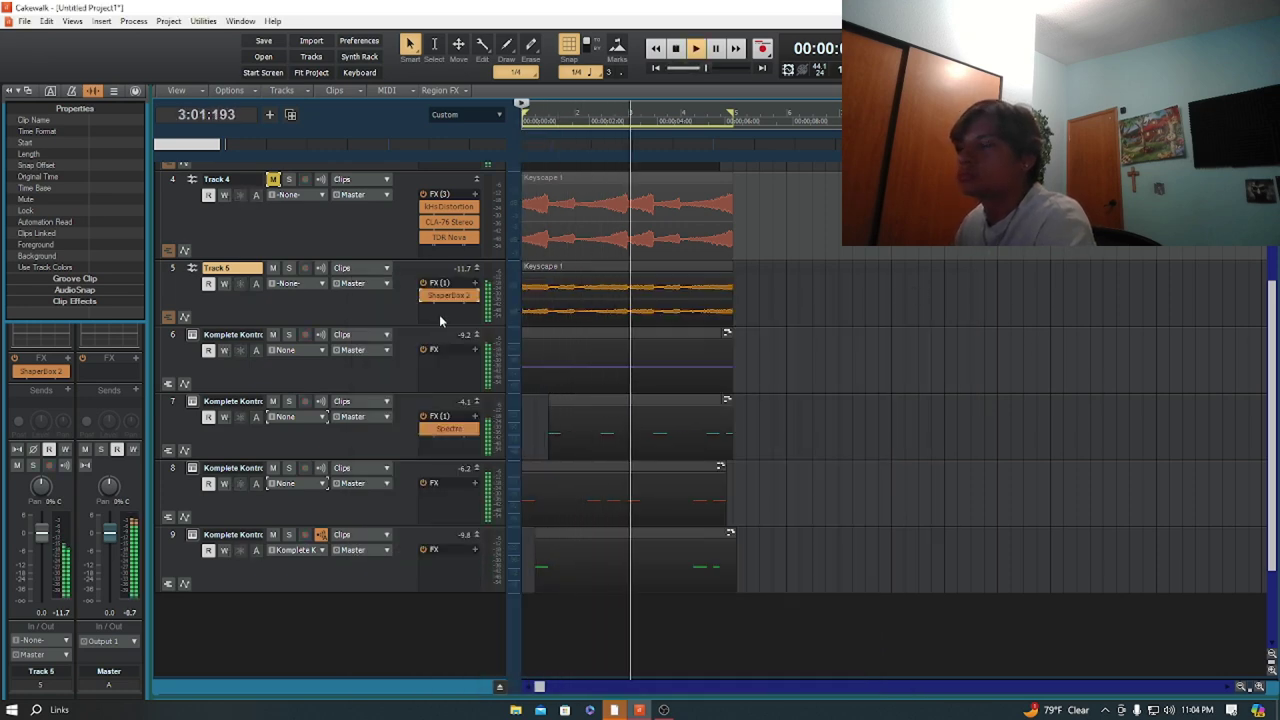
click(289, 269)
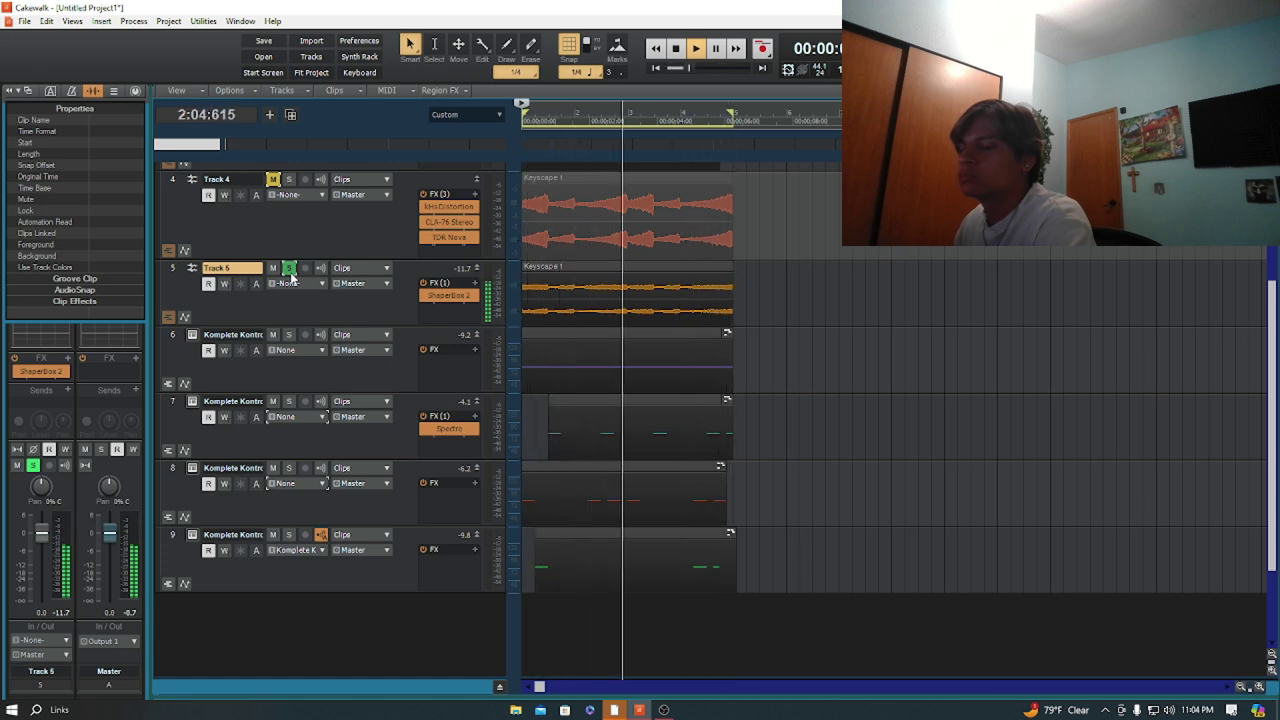
click(289, 268)
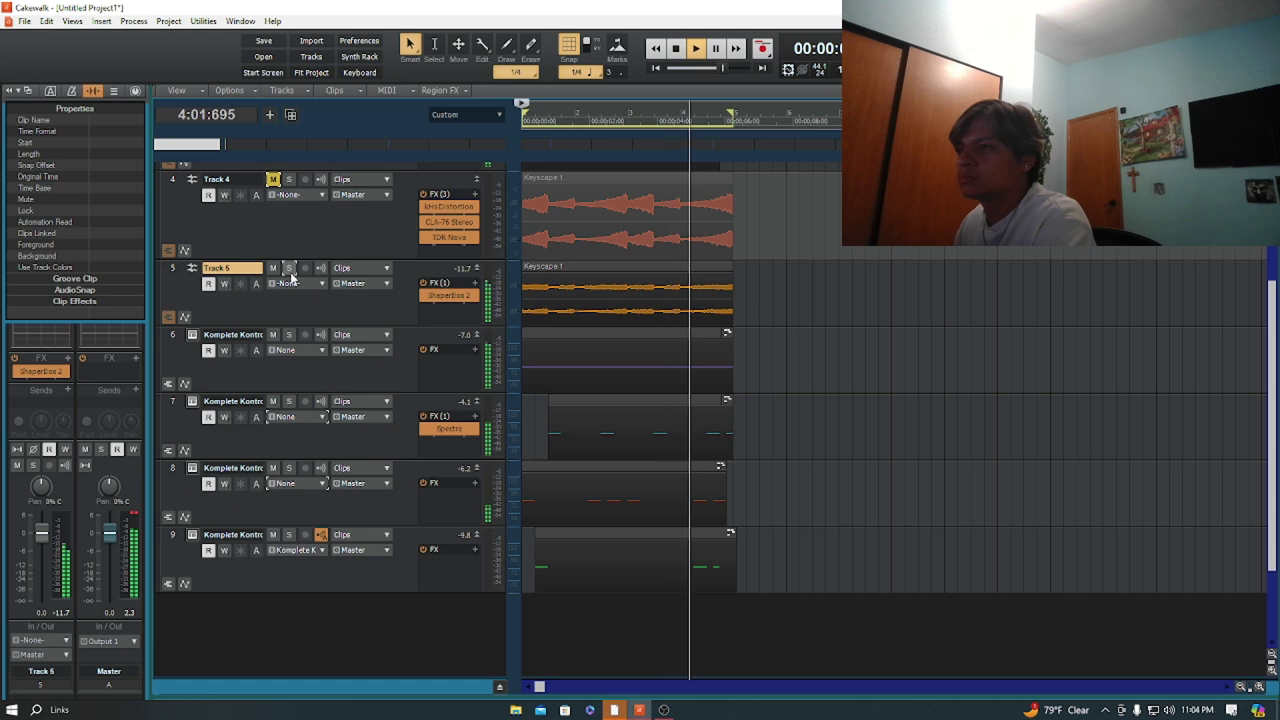
scroll(550, 304, up, 3)
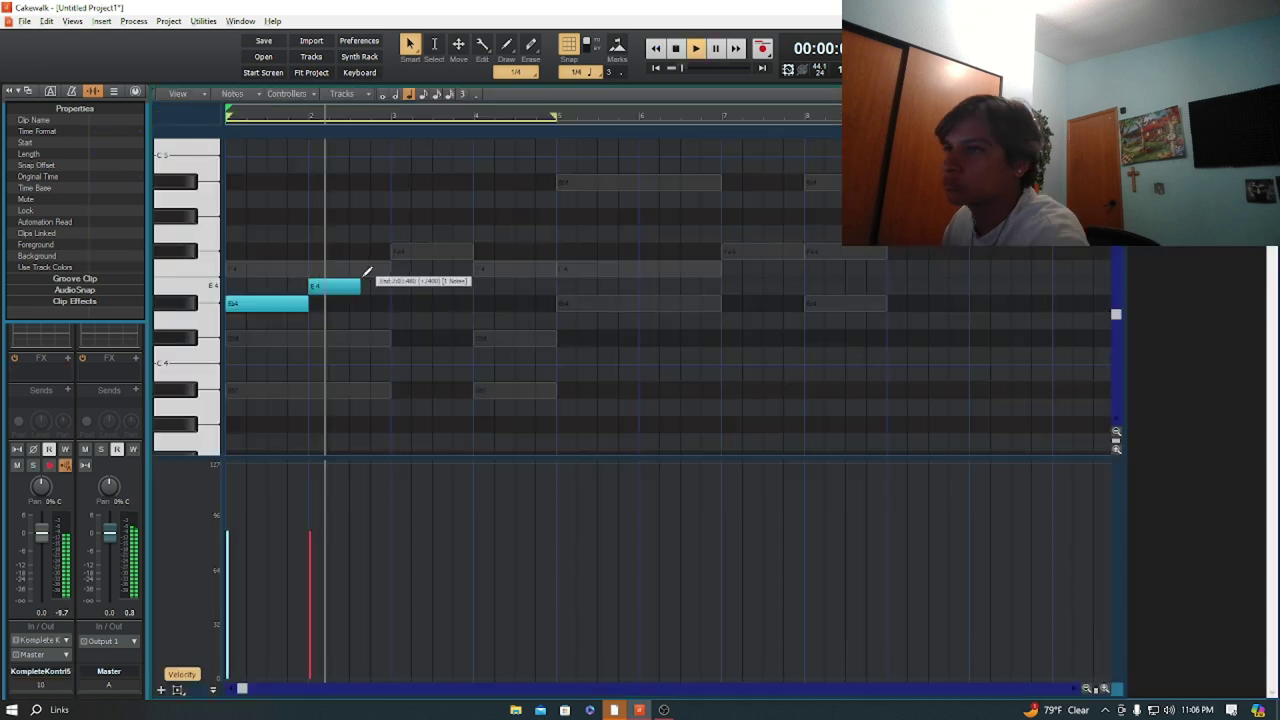
Draw and adjust melody notes following the Eb4 of measure 1, starting with E4 in measure 2, and play back the melody.
mouse_move(366, 276)
mouse_down()
mouse_move(404, 244)
mouse_move(394, 266)
mouse_move(474, 320)
mouse_up()
mouse_move(446, 318)
mouse_down()
mouse_move(415, 314)
mouse_move(420, 303)
mouse_up()
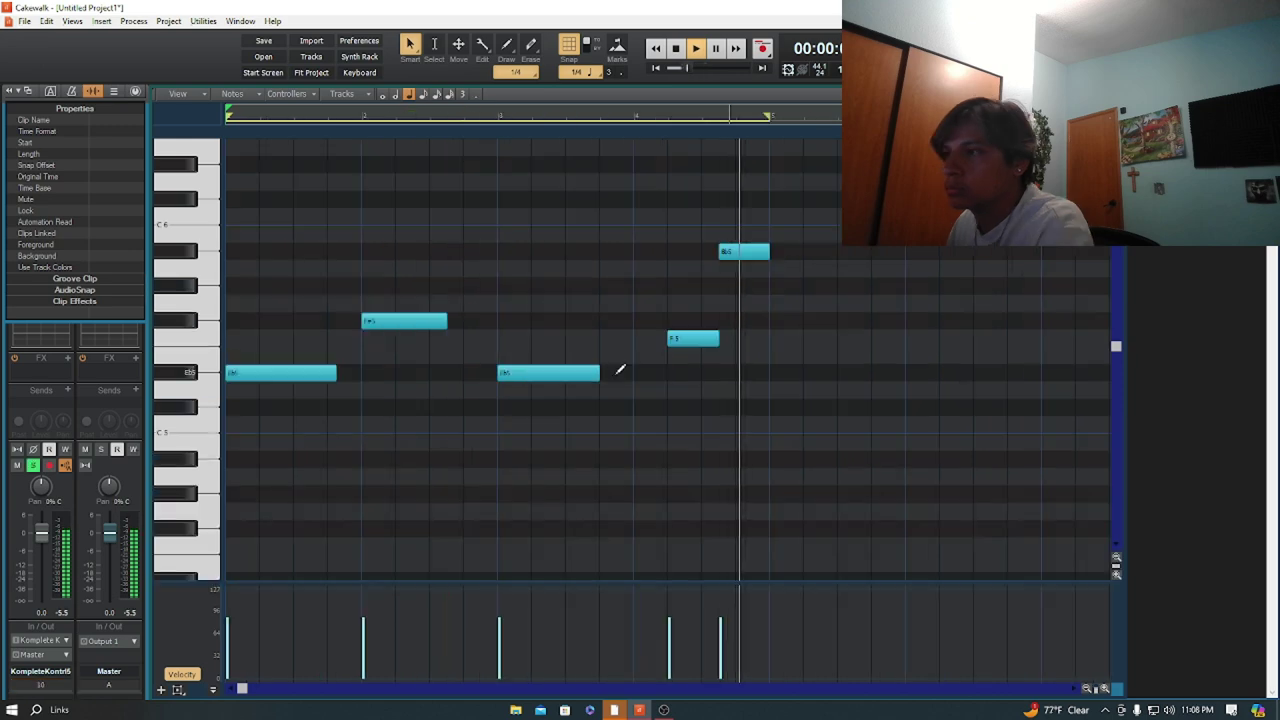
key(space)
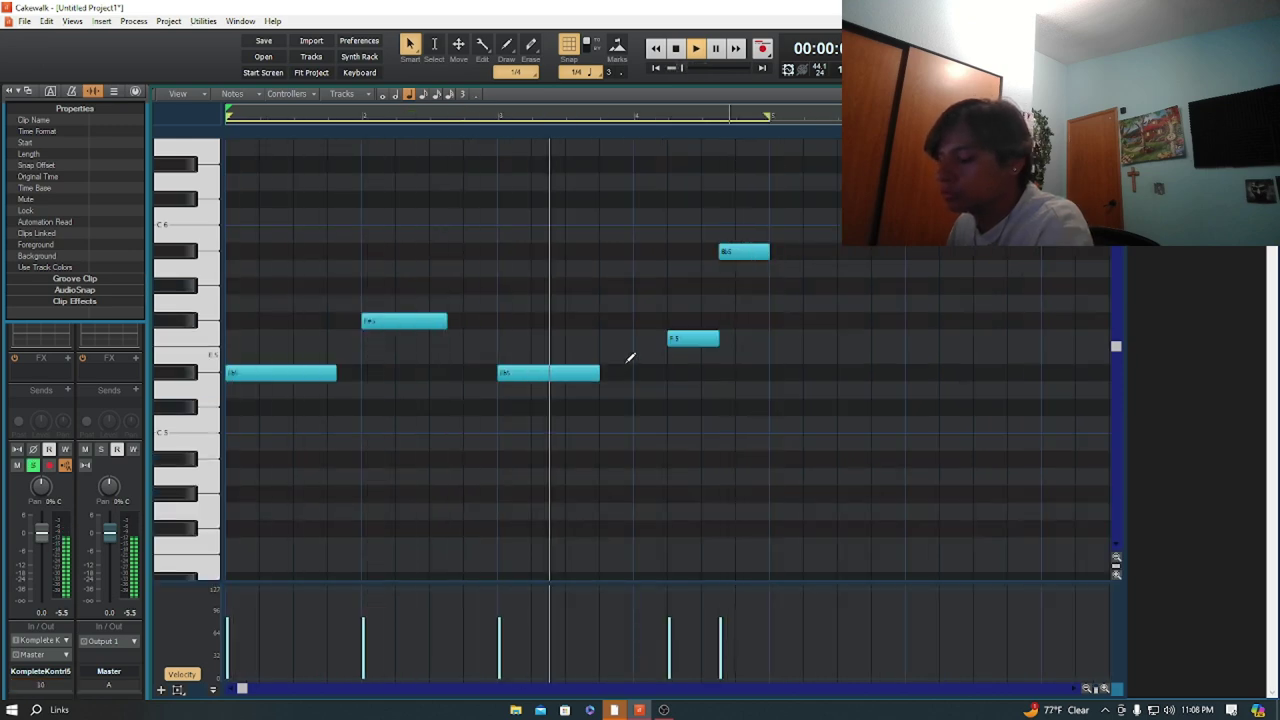
key(d)
key(d)
key(space)
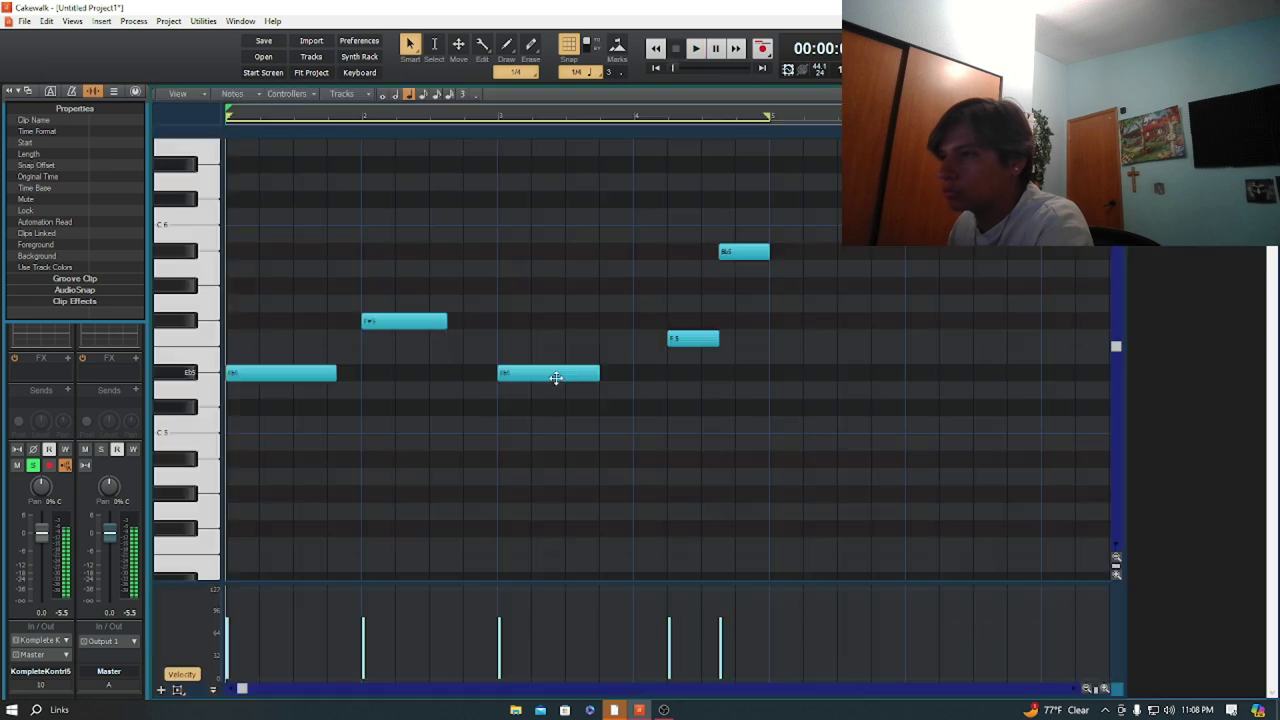
Ramp up the velocities of the short C5 roll notes at the end of measure 2 and play the pattern from the start.
key(d)
drag(558, 630, 569, 617)
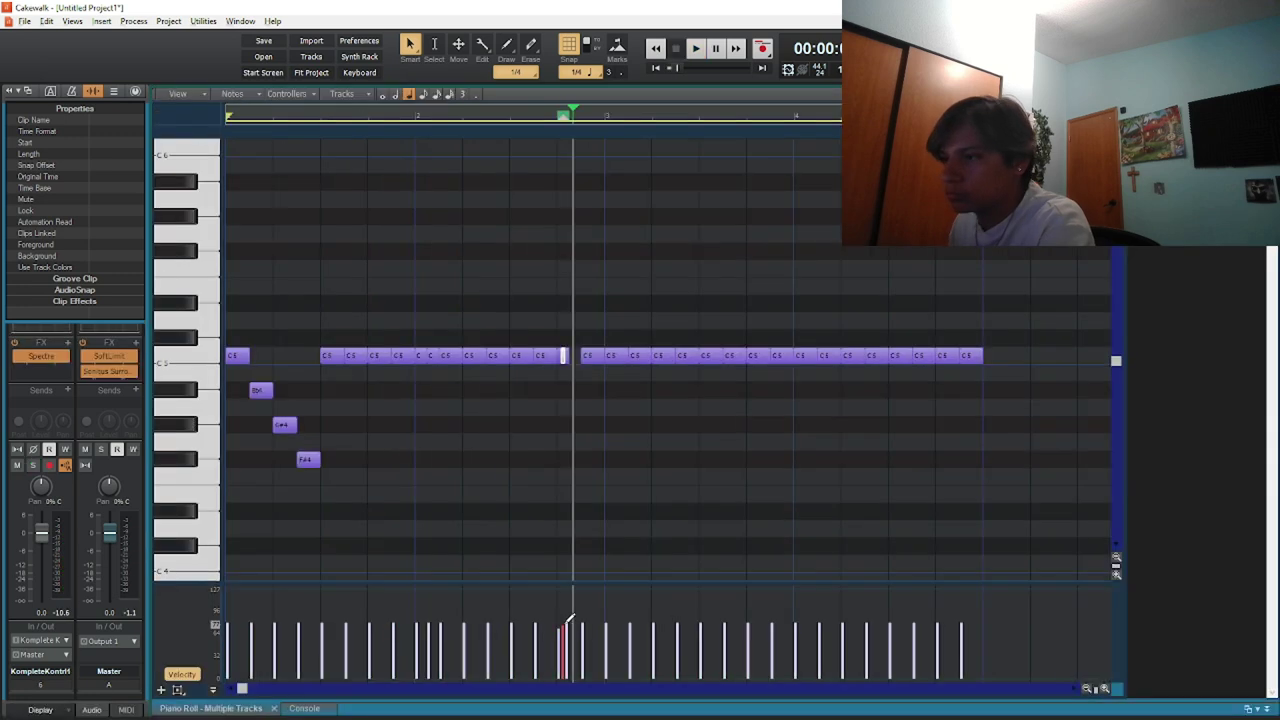
key(w)
key(space)
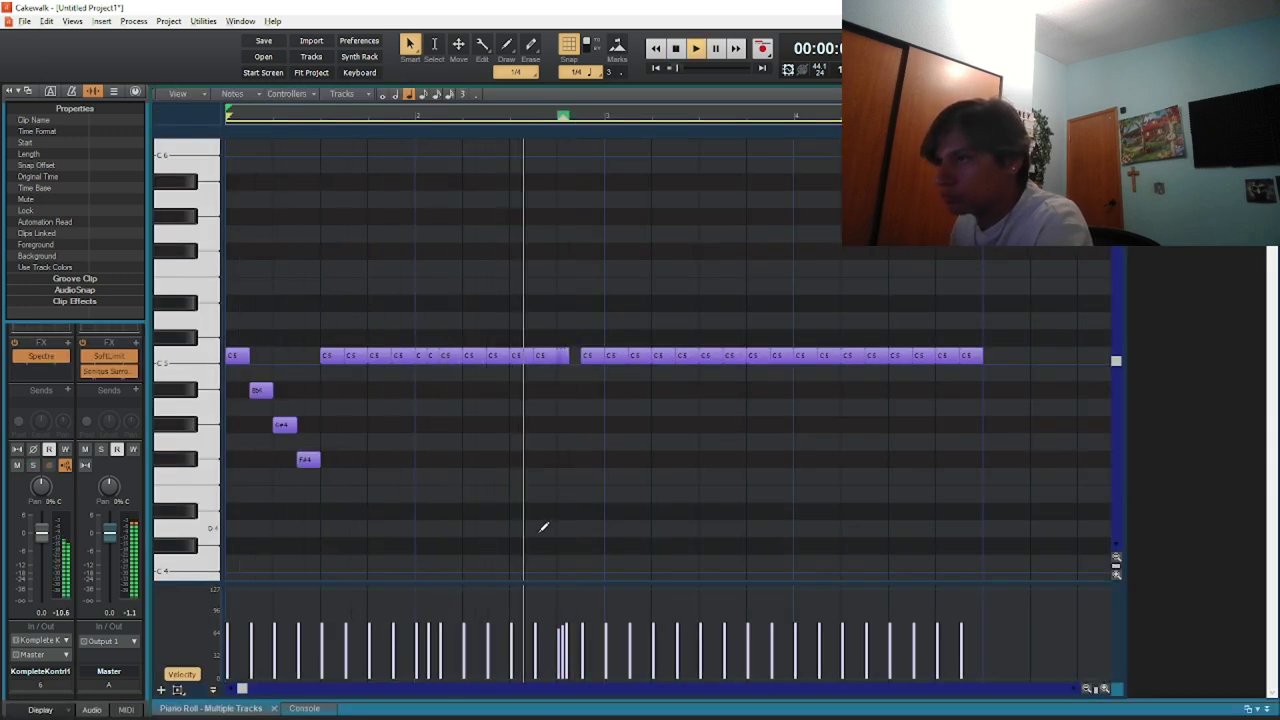
Split C5 hits late in measure 3 and early in measure 4 into faster rolls, move the second-to-last hit to G4, and lower the final hit.
scroll(632, 436, down, 2)
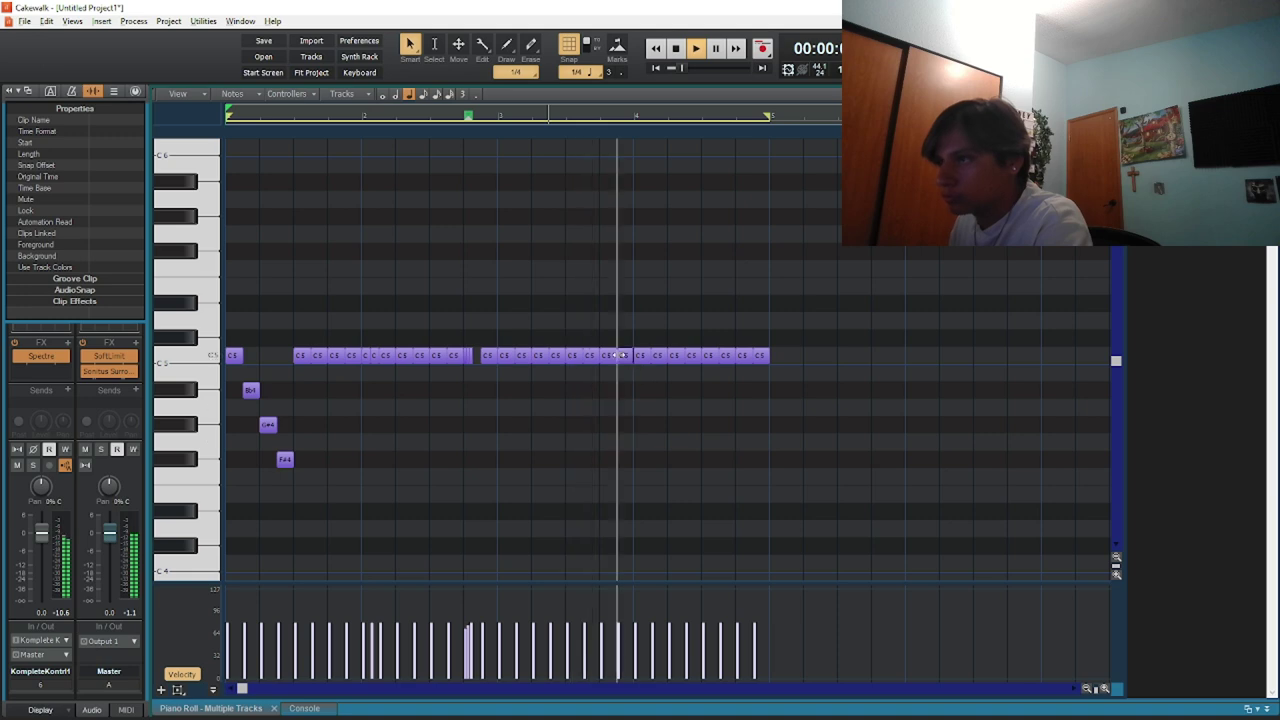
alt+click(609, 351)
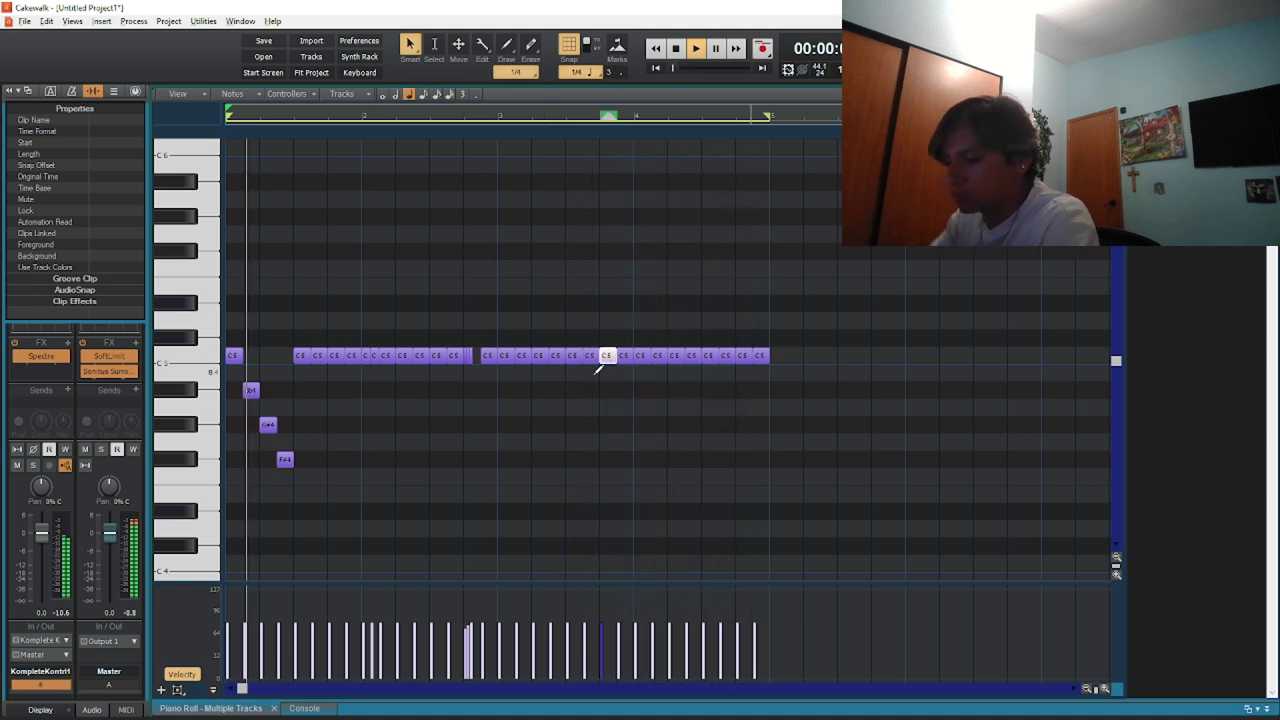
click(657, 355)
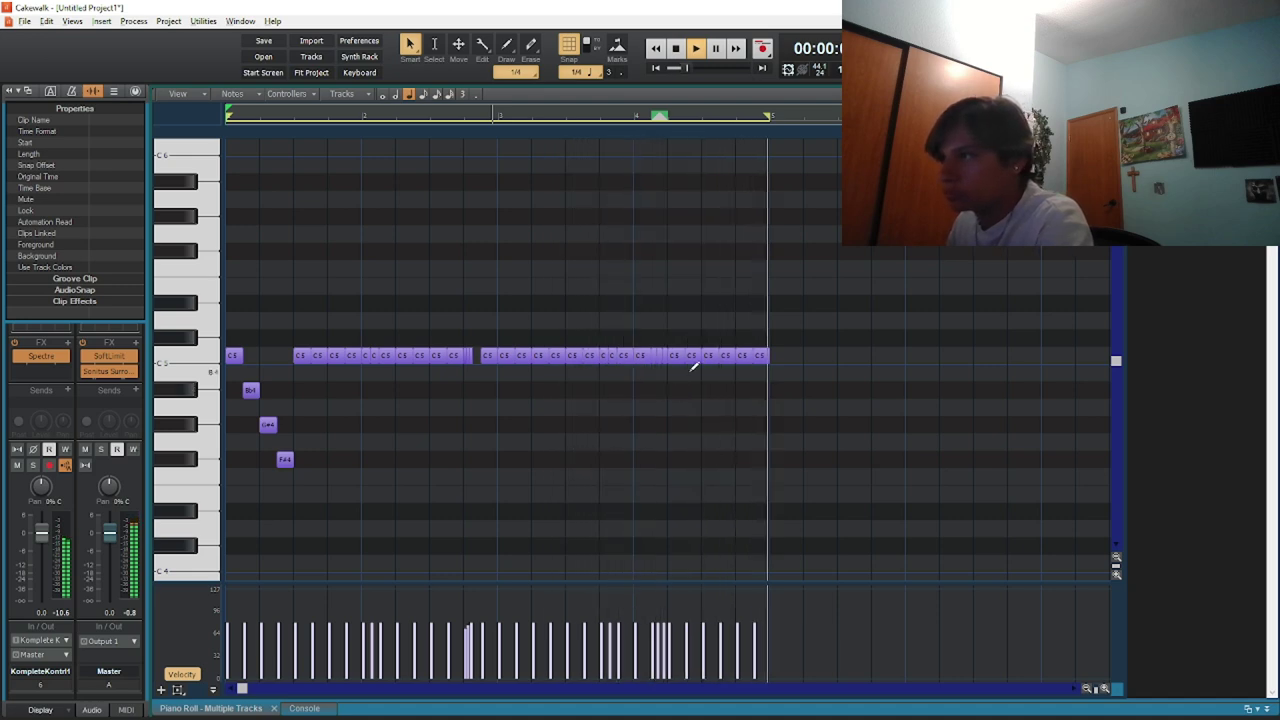
drag(741, 356, 743, 442)
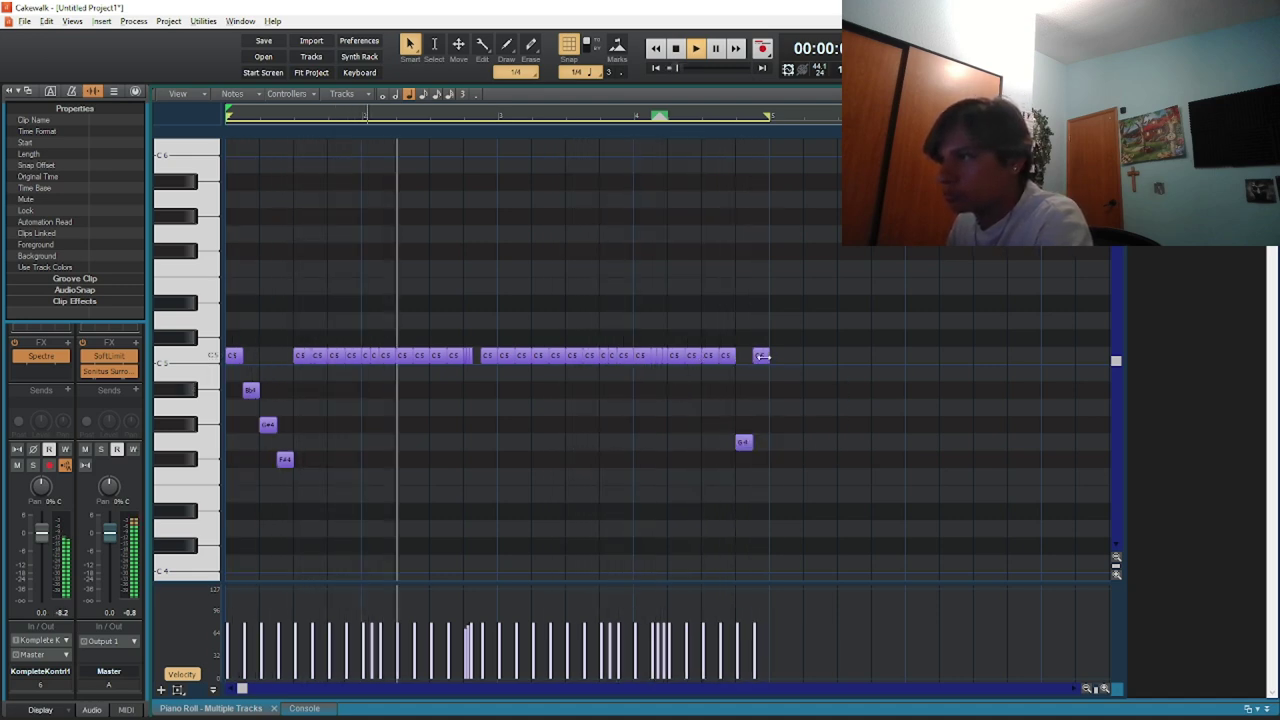
mouse_move(759, 356)
mouse_down()
mouse_move(760, 390)
mouse_move(759, 373)
mouse_up()
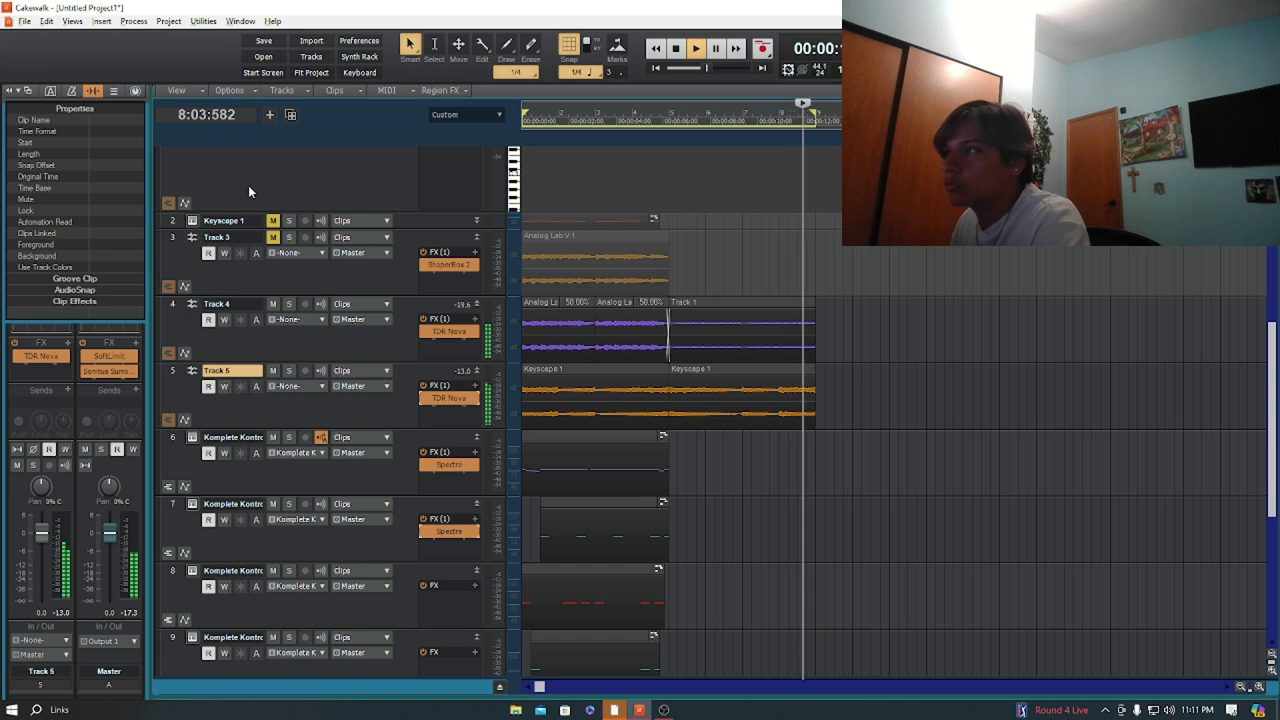
Shape a volume fade-in over measures 1 to 4 on track 10, return the track to its clips view, and start playback.
drag(615, 584, 614, 579)
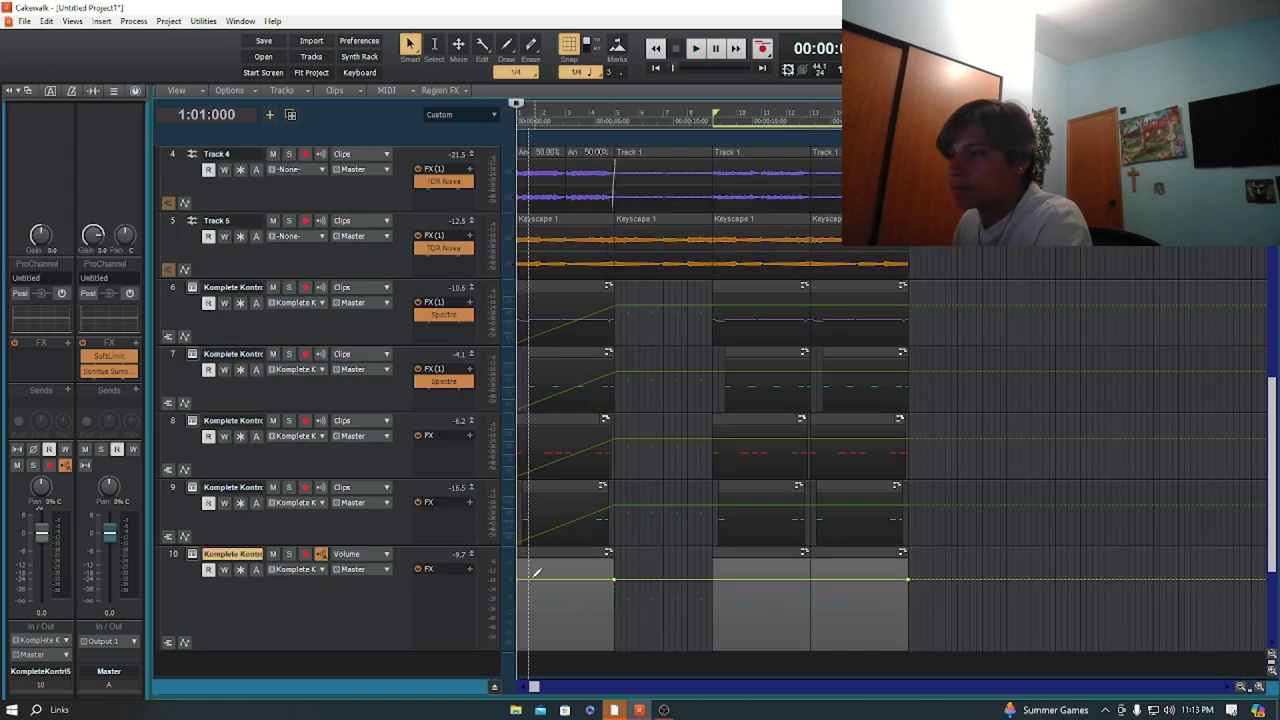
click(350, 558)
click(419, 572)
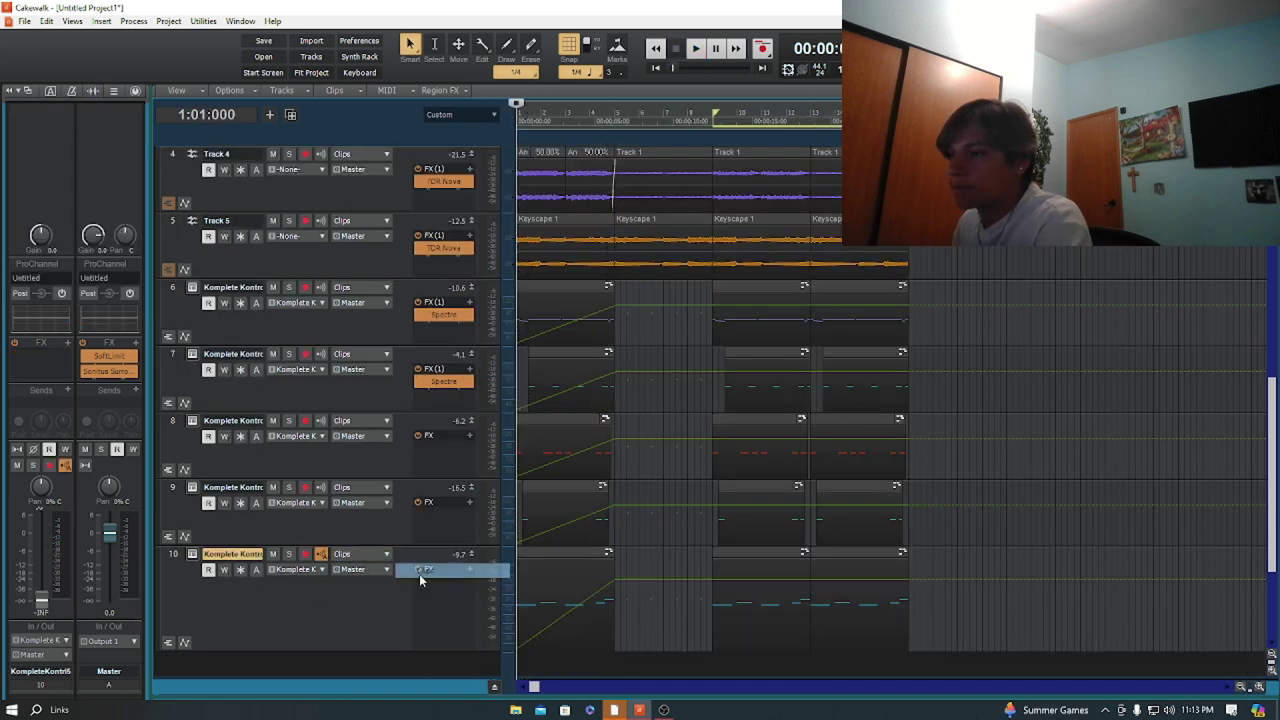
key(space)
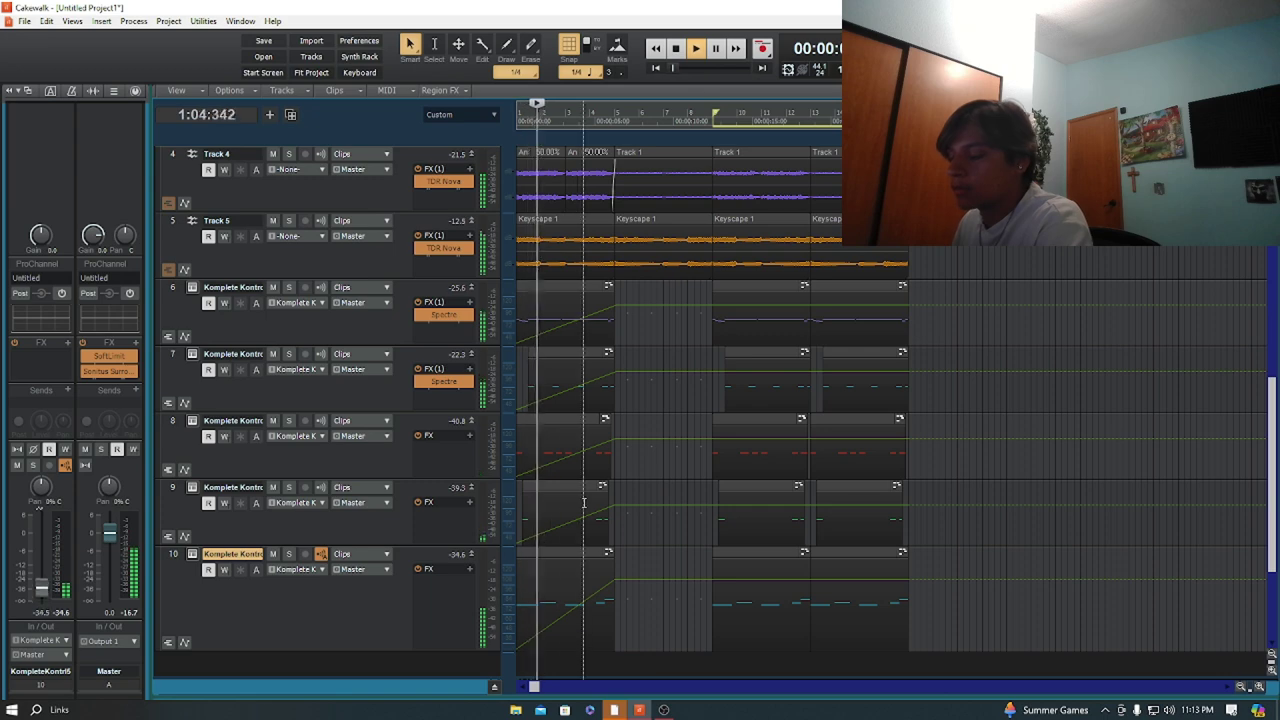
Create a volume automation fade-in over measures 1 to 4 on Track 4 and return the track to its clips view.
scroll(309, 284, up, 2)
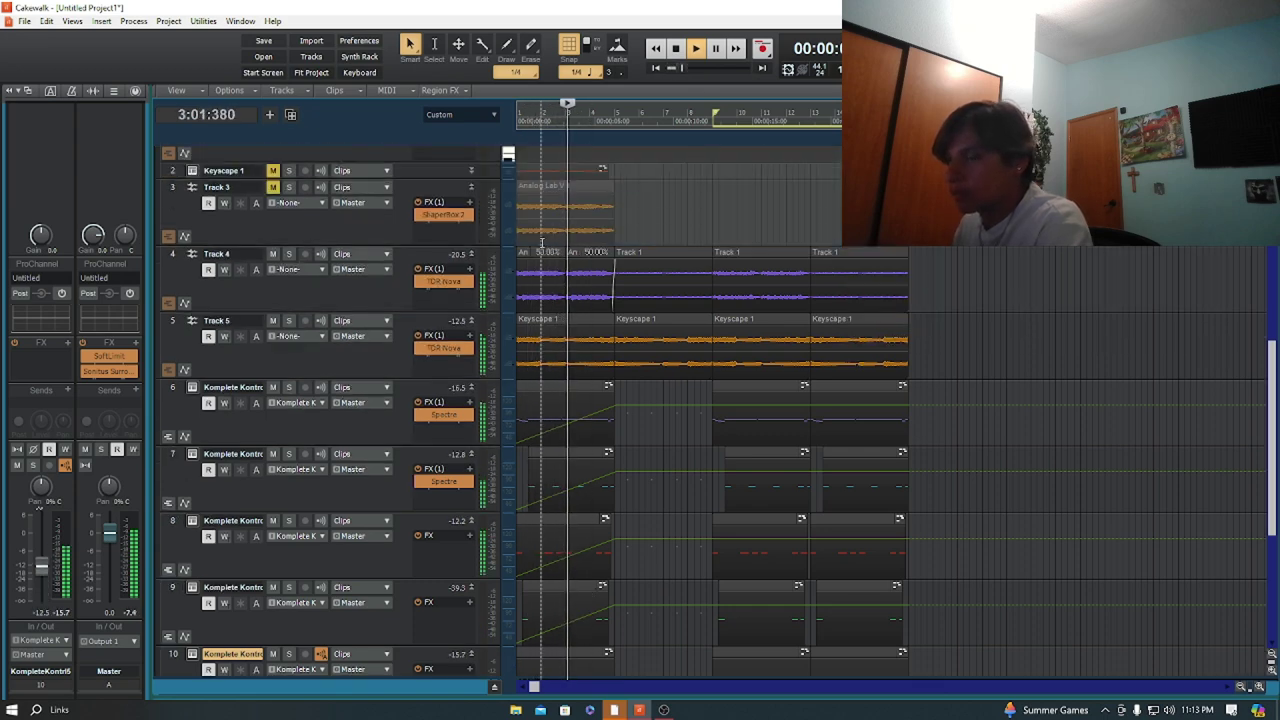
click(357, 254)
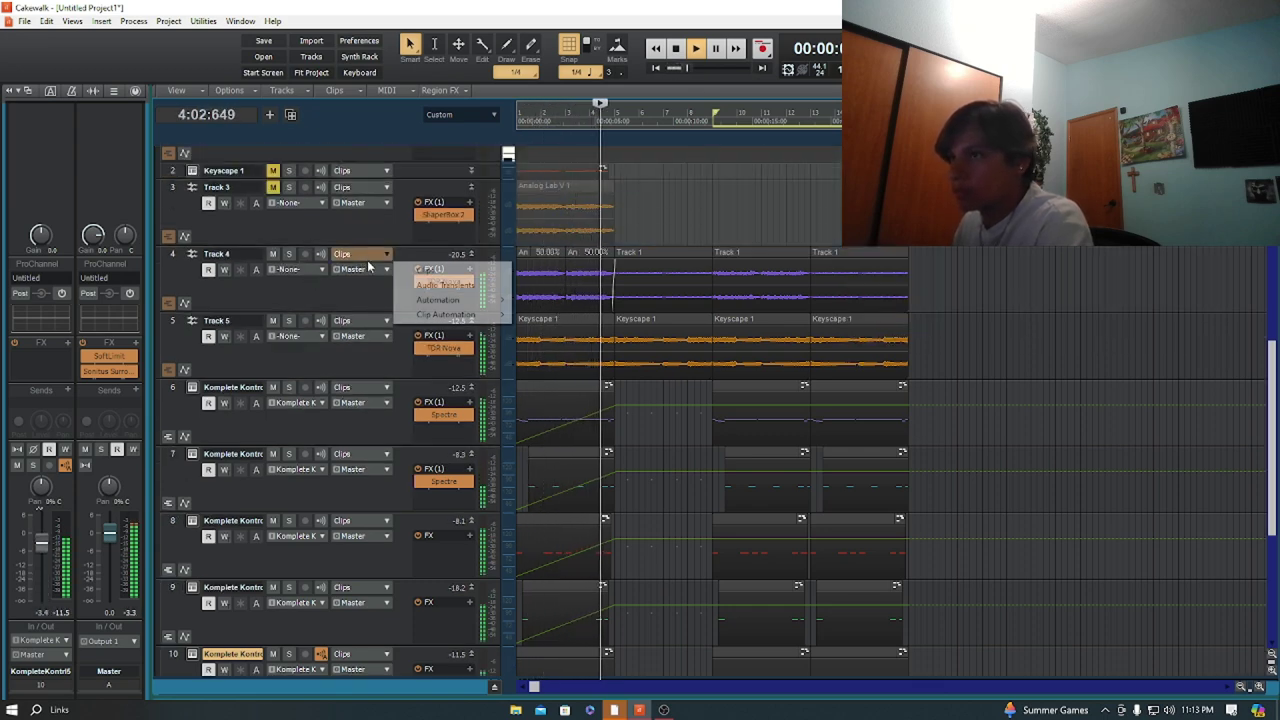
mouse_move(463, 301)
click(550, 330)
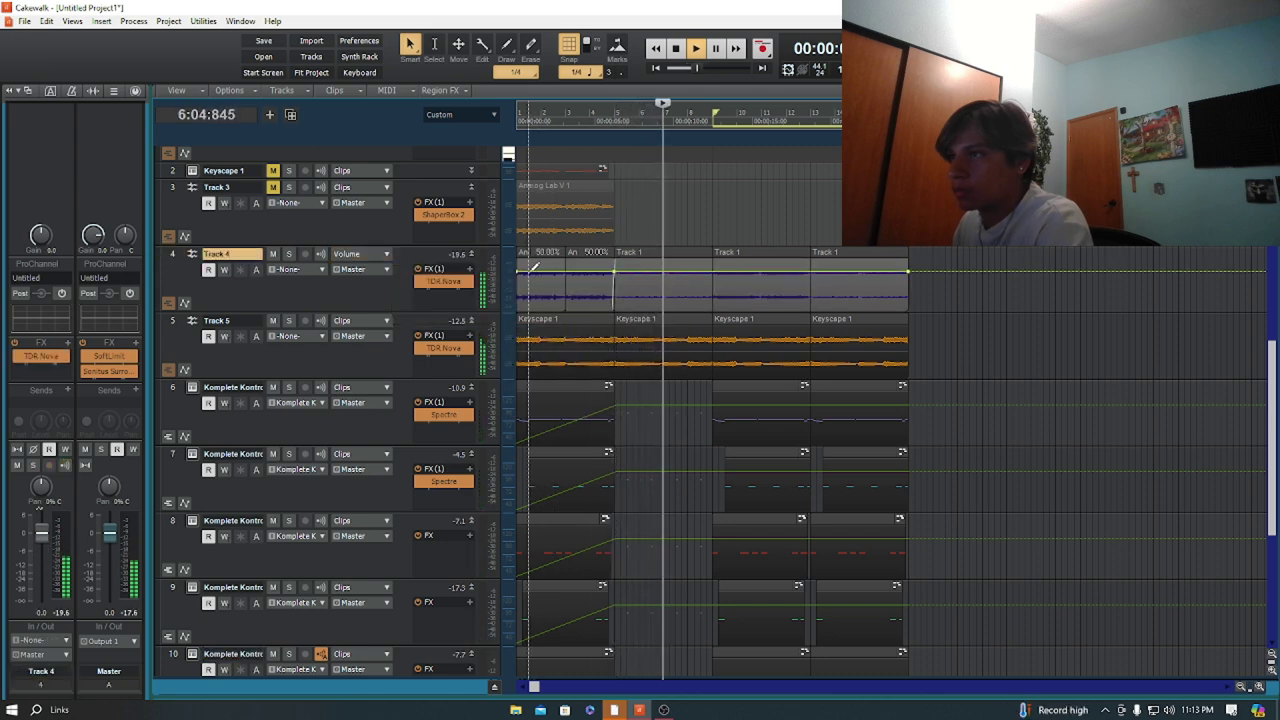
click(357, 254)
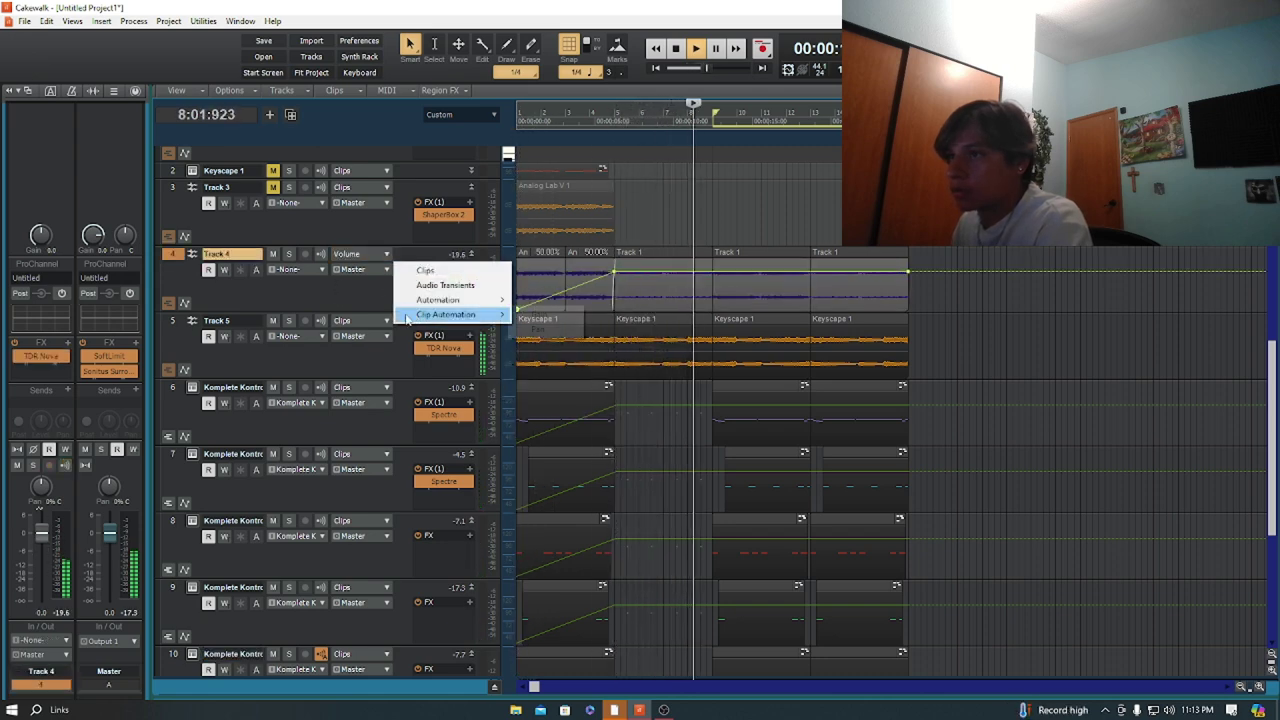
click(425, 270)
Add volume automation to Track 5 with a node at measure 5 and the start lowered to silence for a fade-in.
click(360, 320)
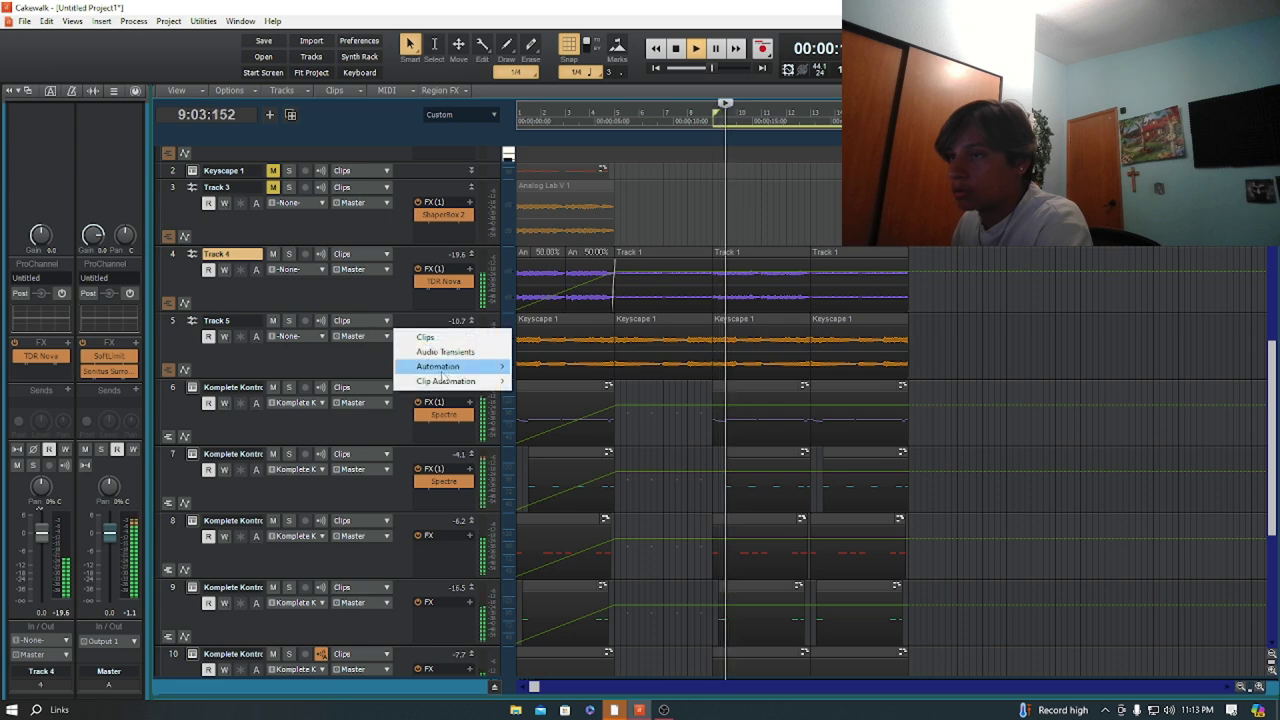
mouse_move(450, 366)
click(544, 396)
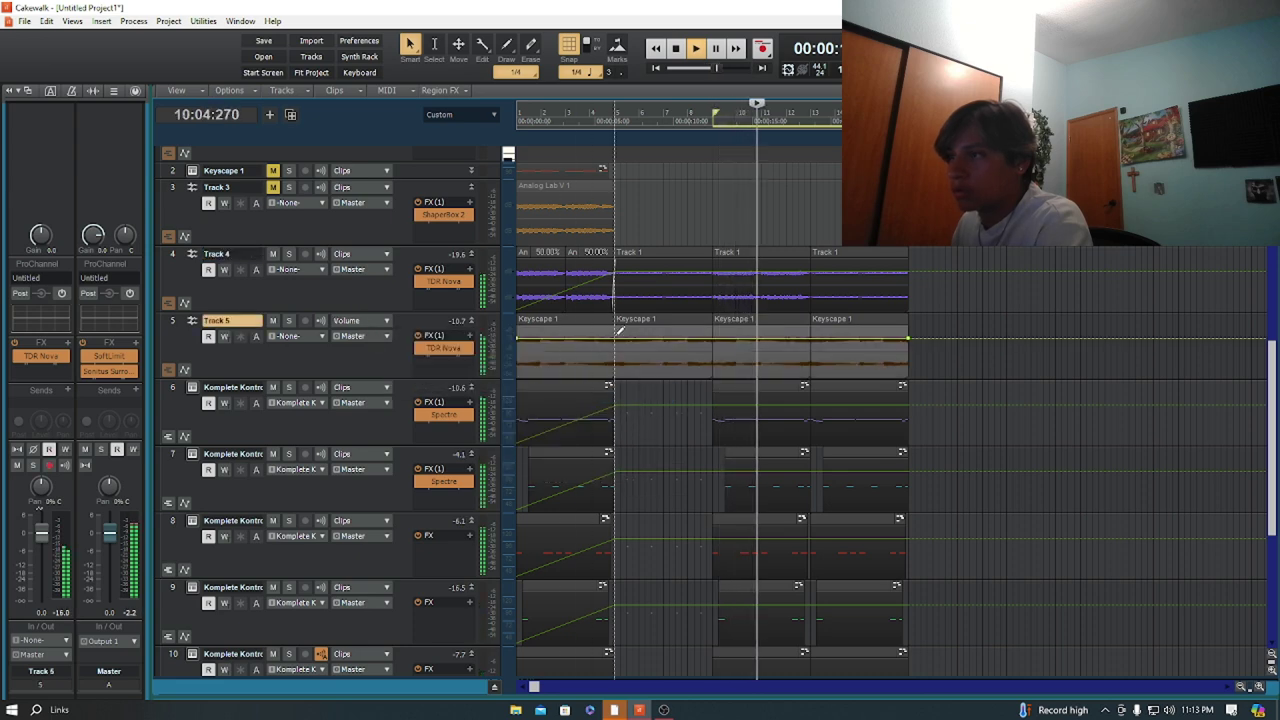
drag(616, 349, 614, 338)
drag(518, 338, 516, 406)
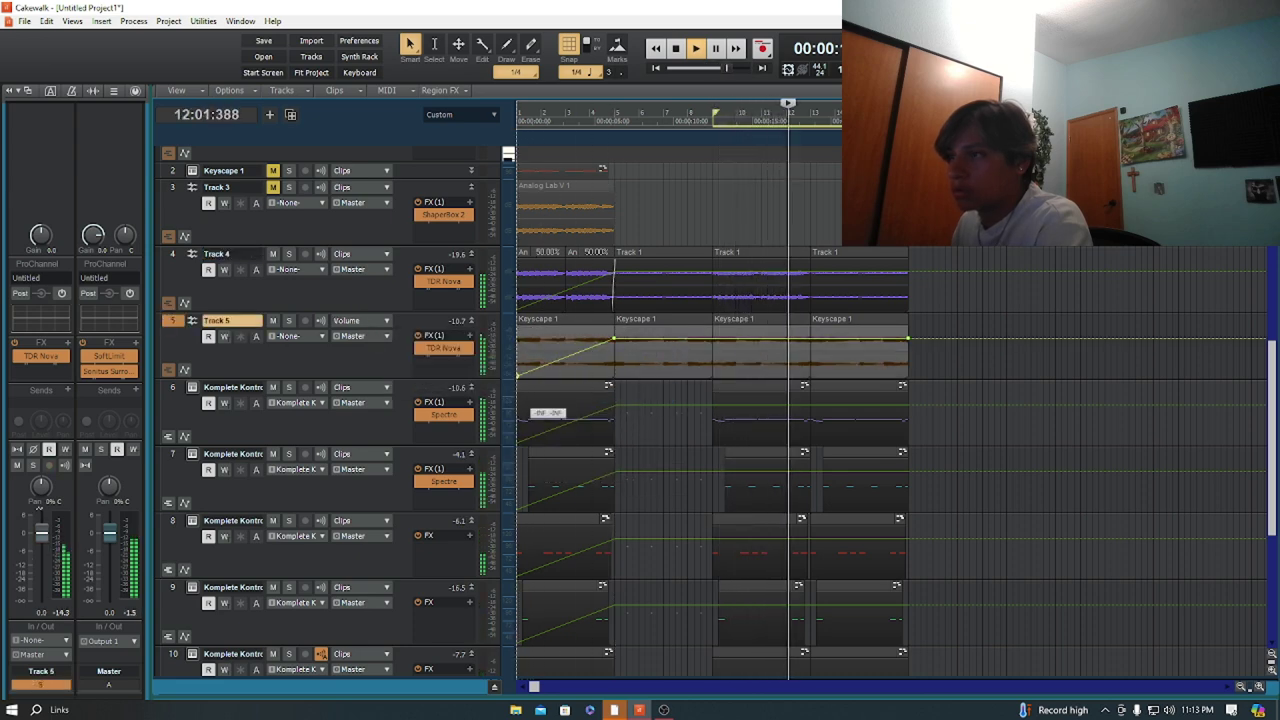
click(324, 325)
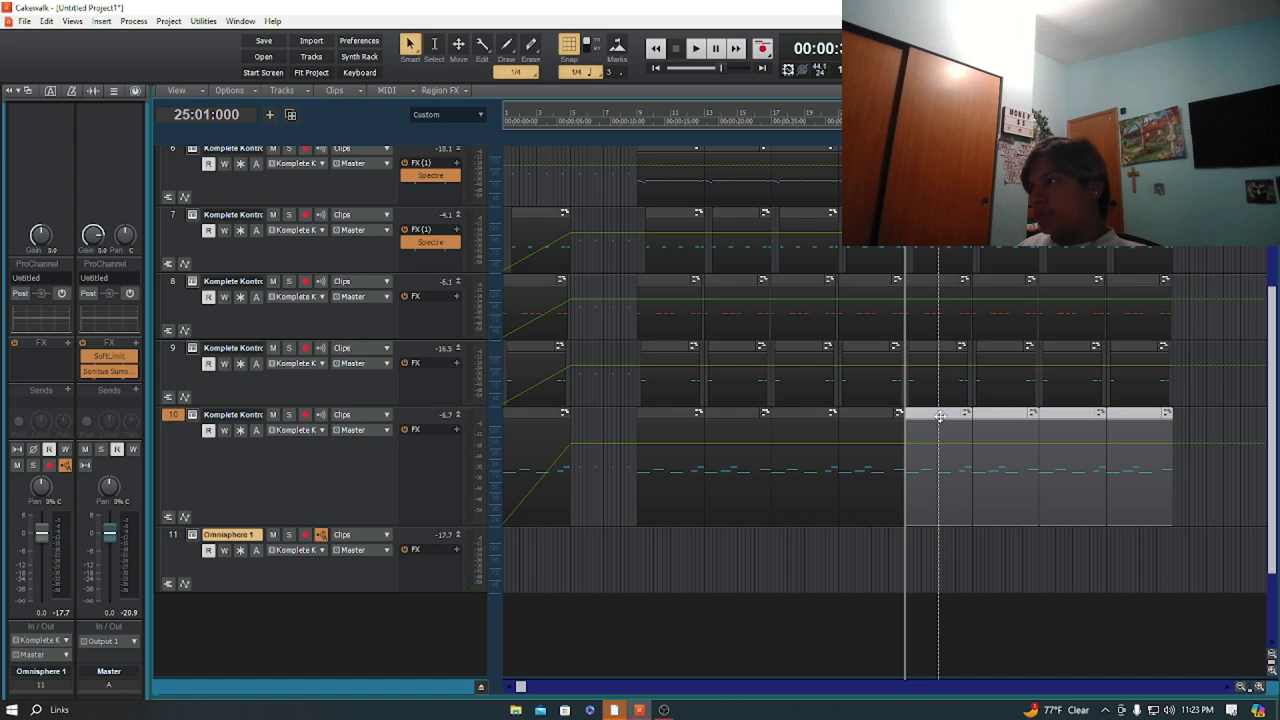
Copy the four selected clips starting at measure 25 from track 10 to the Omnisphere 1 track and play them.
drag(939, 421, 951, 577)
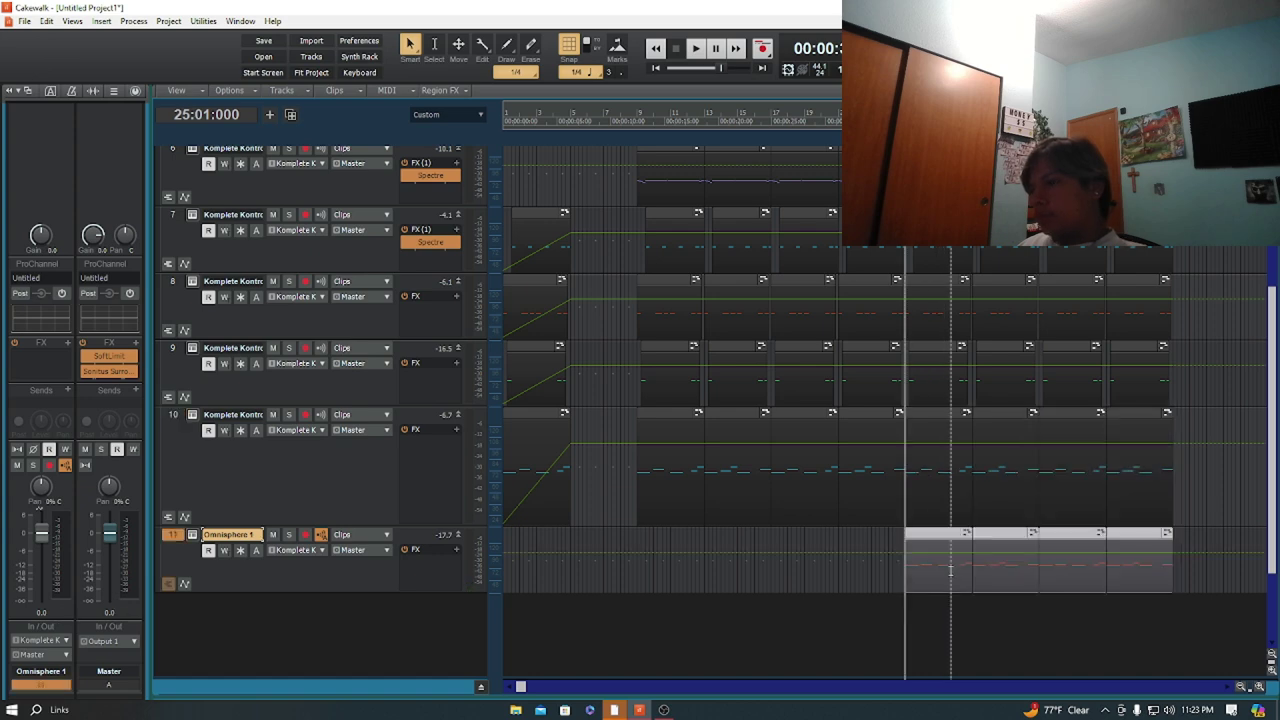
key(space)
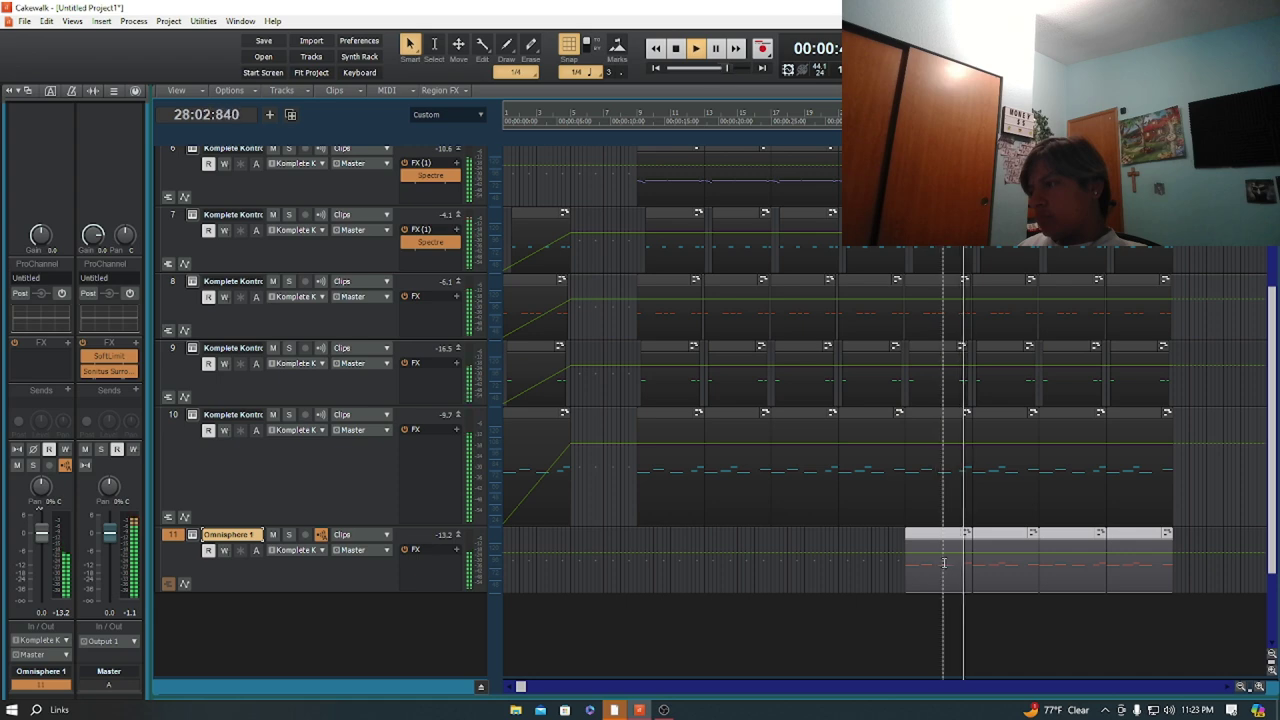
Open the second Omnisphere 1 clip in the piano roll and examine its notes around measures 27 to 32.
double_click(945, 563)
scroll(495, 420, up, 2)
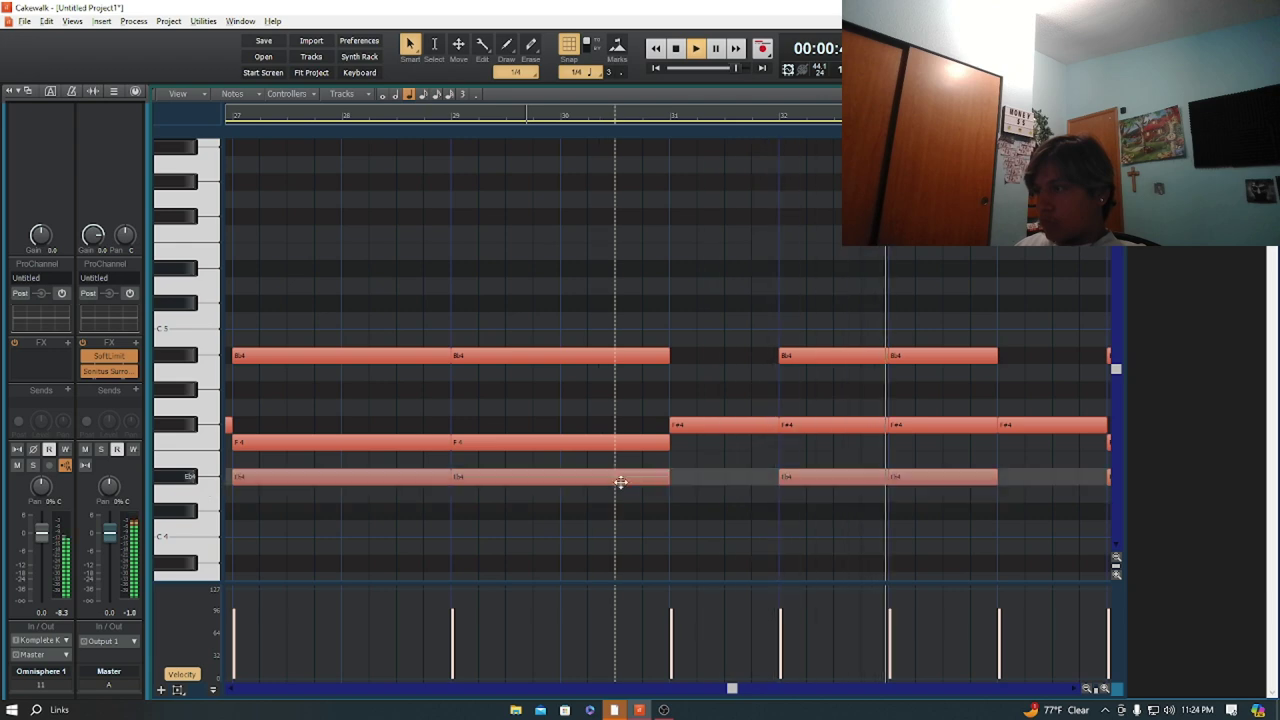
scroll(621, 484, down, 3)
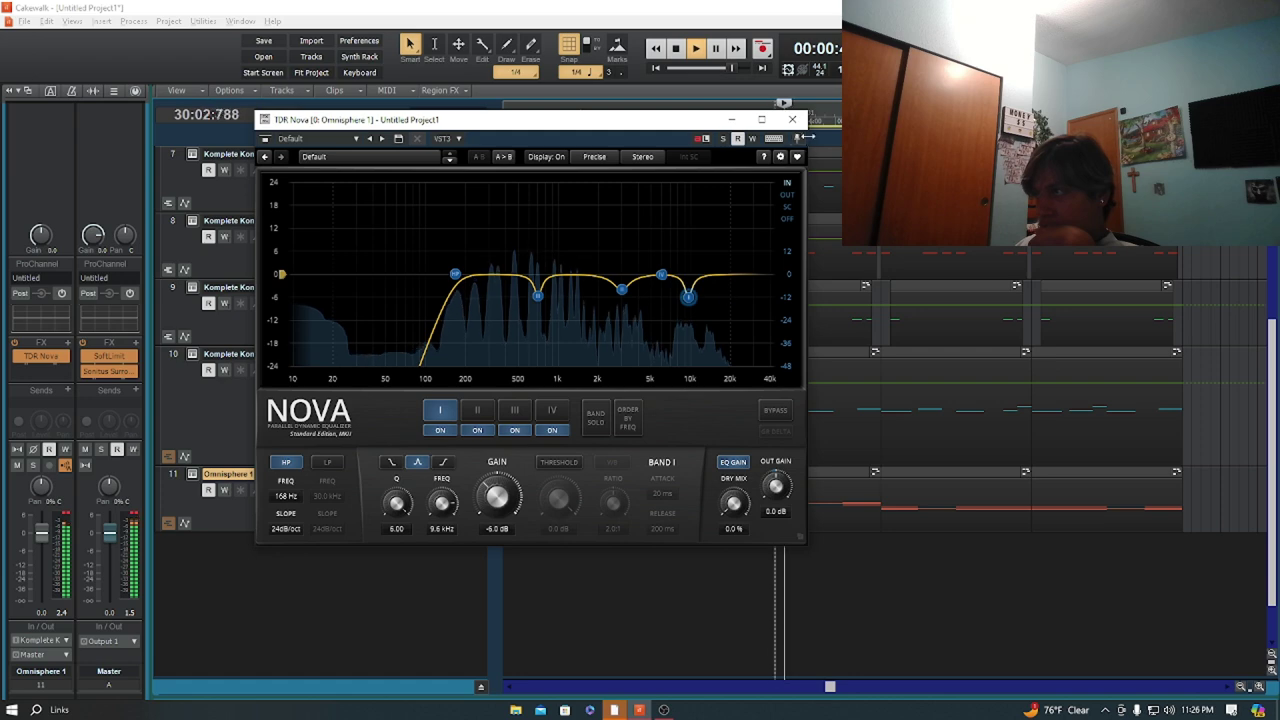
Close the TDR Nova equalizer and insert the RVox Stereo dynamics effect on the Omnisphere 1 track.
click(792, 119)
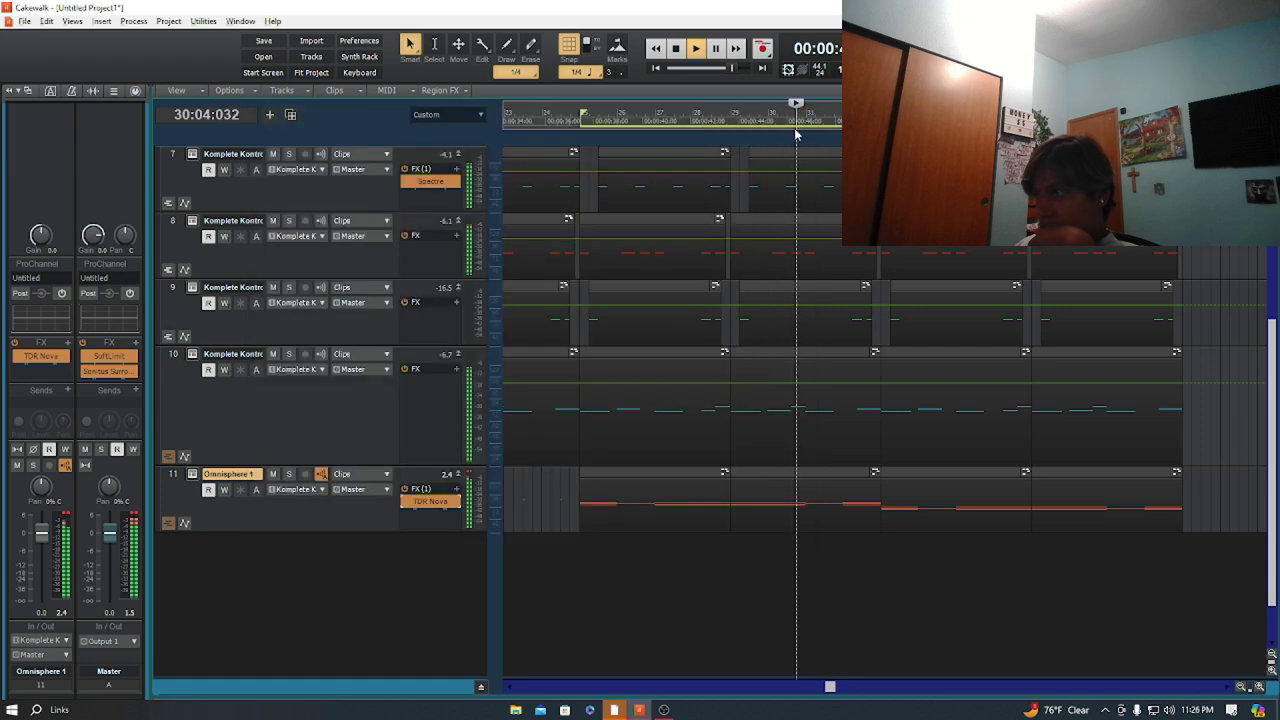
click(456, 490)
mouse_move(584, 354)
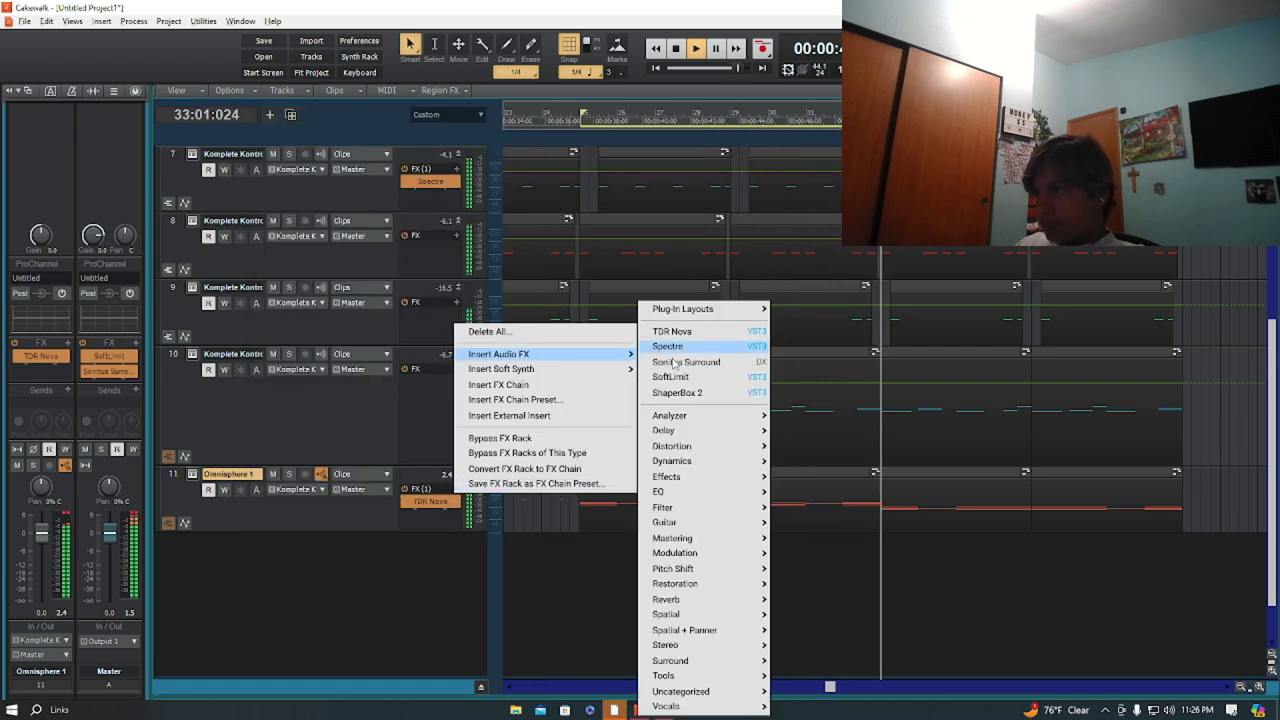
mouse_move(672, 461)
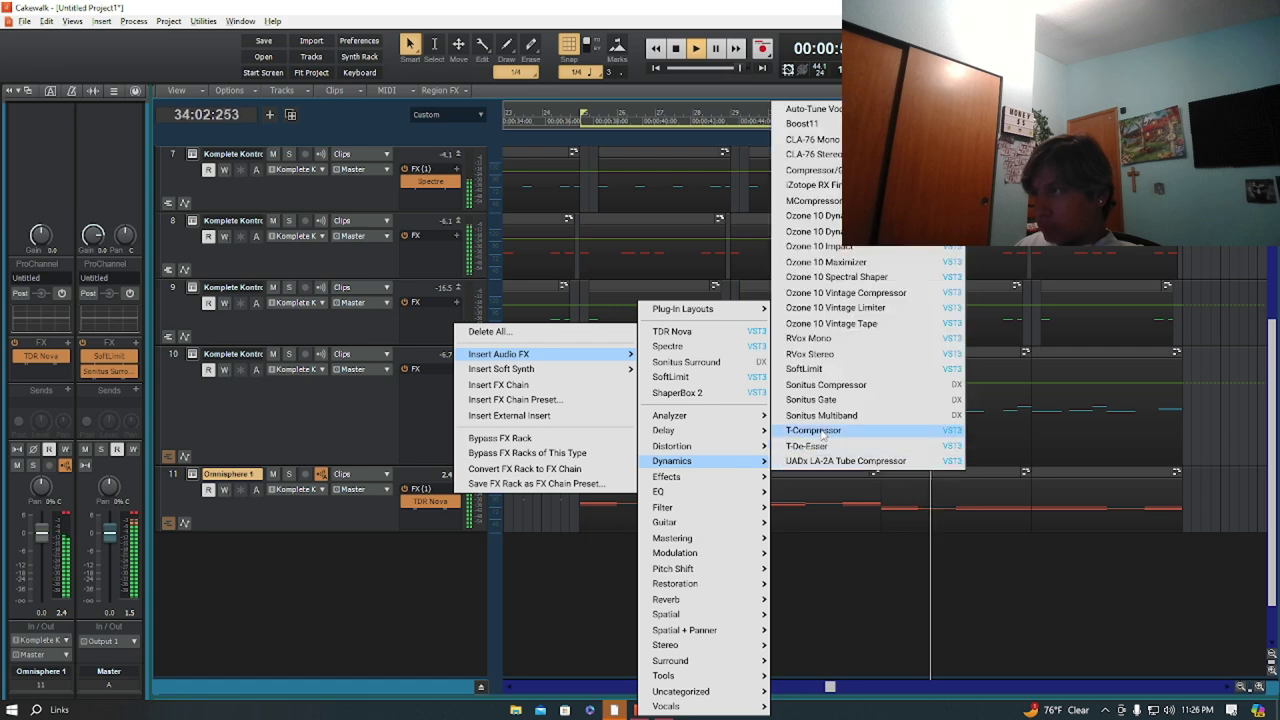
click(810, 354)
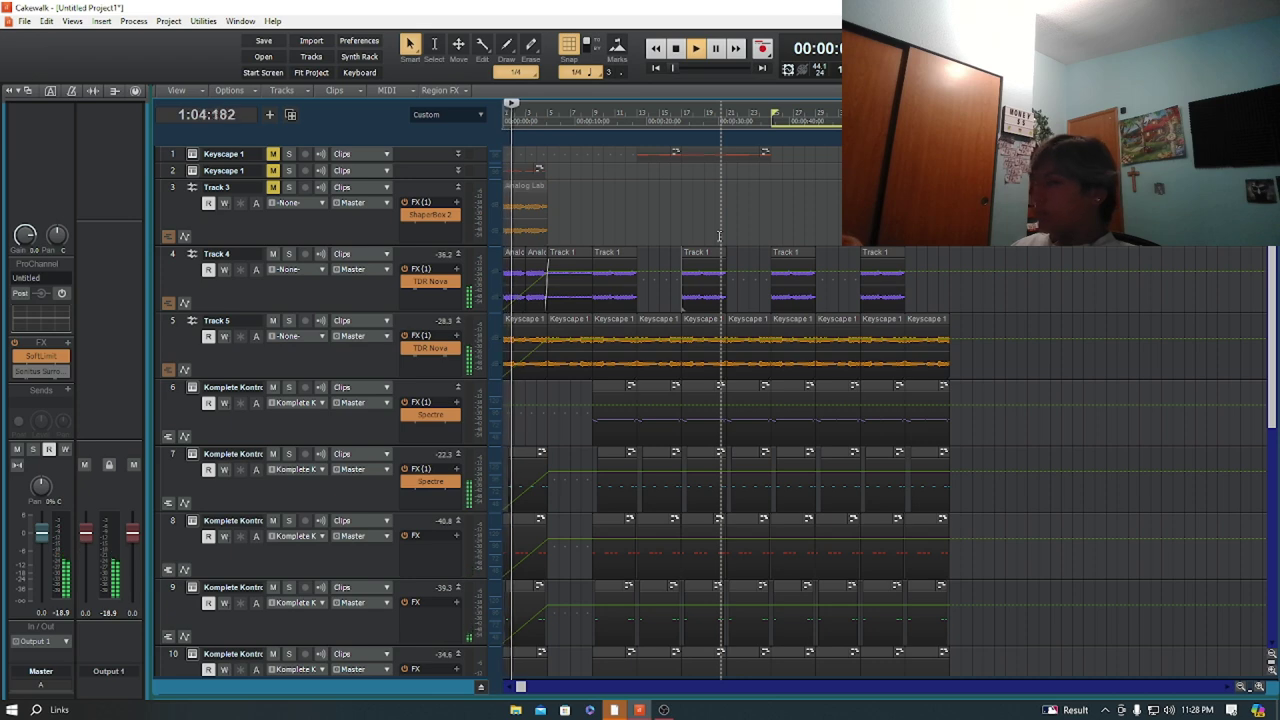
Listen to the full arrangement from the start, selecting track 6 and Track 5 during playback, and return to the beginning.
click(358, 429)
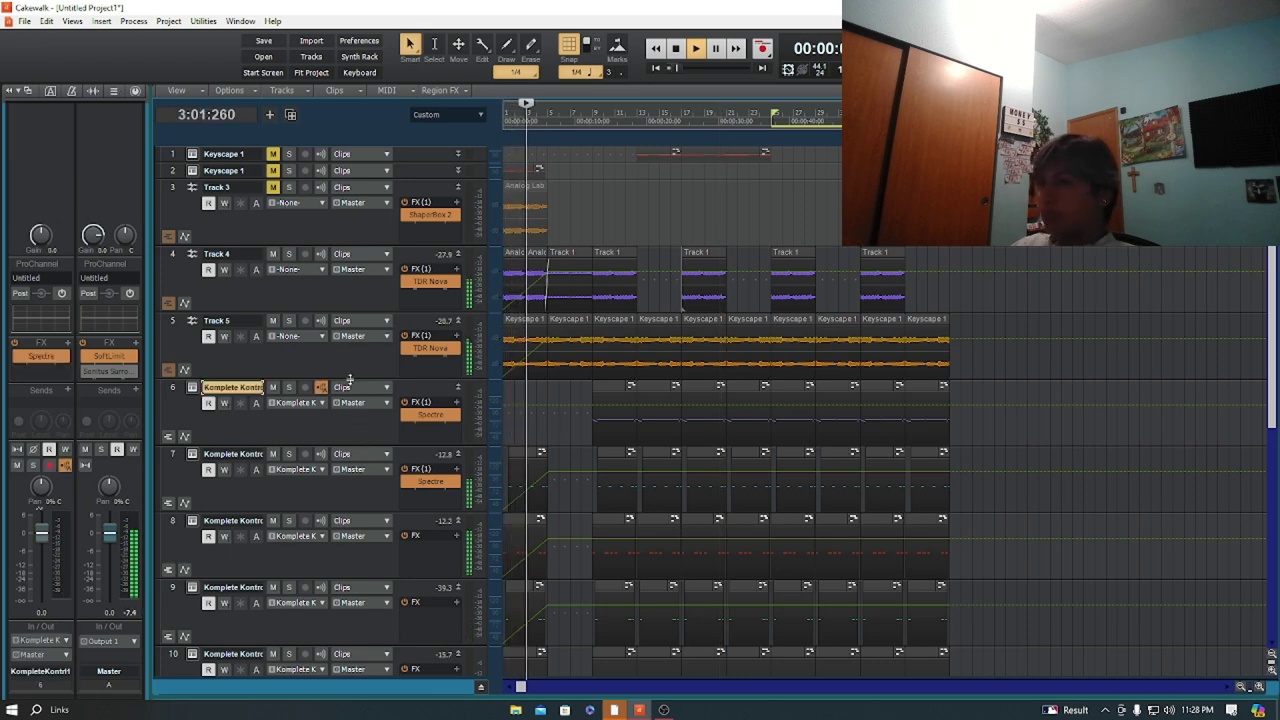
click(339, 359)
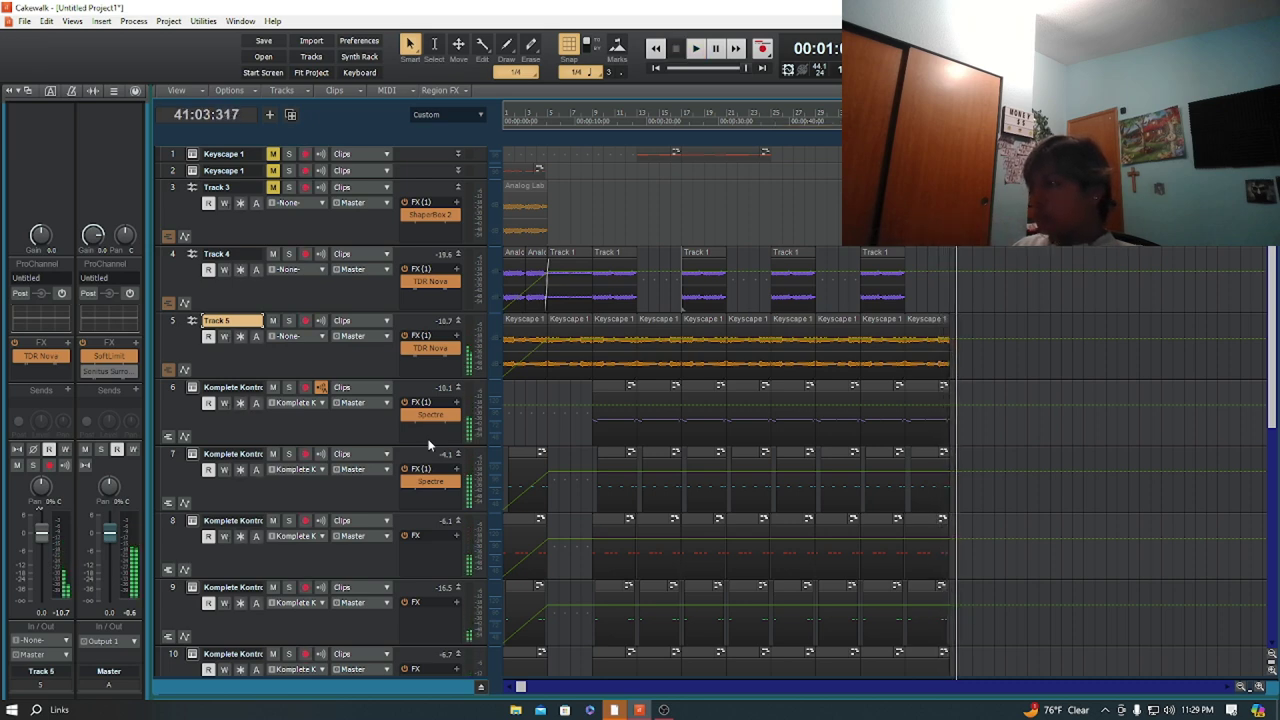
key(space)
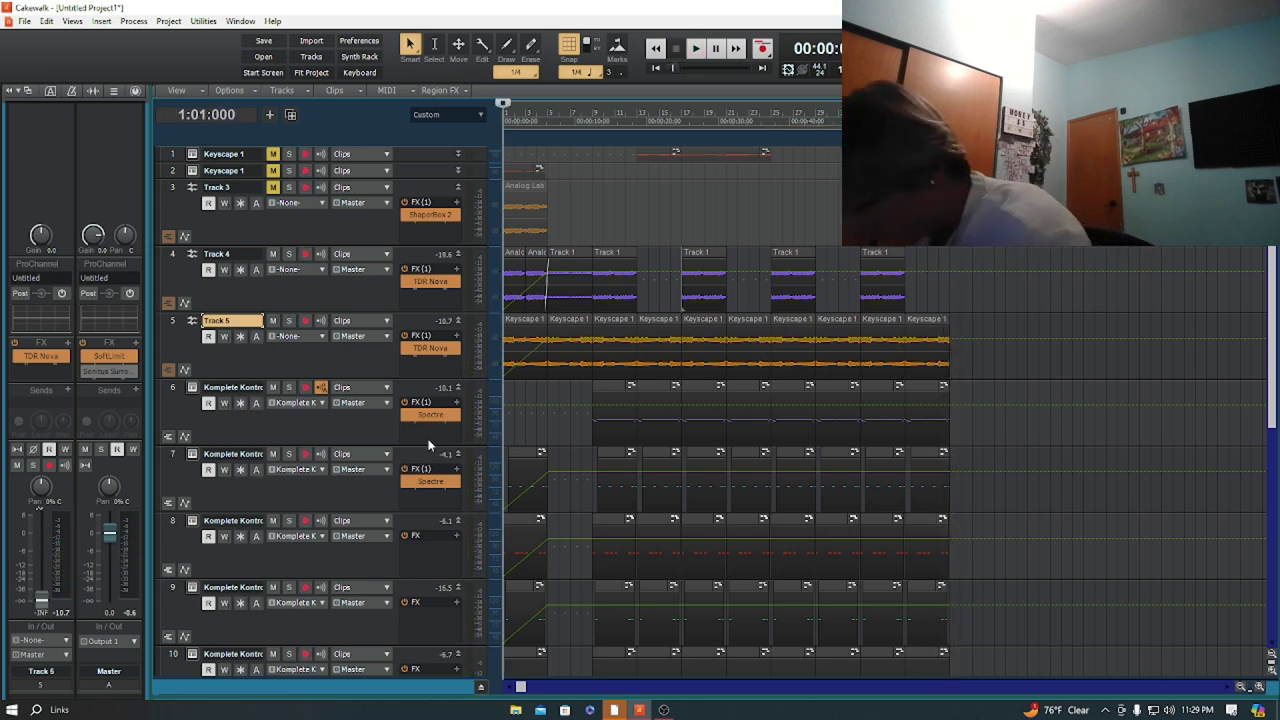